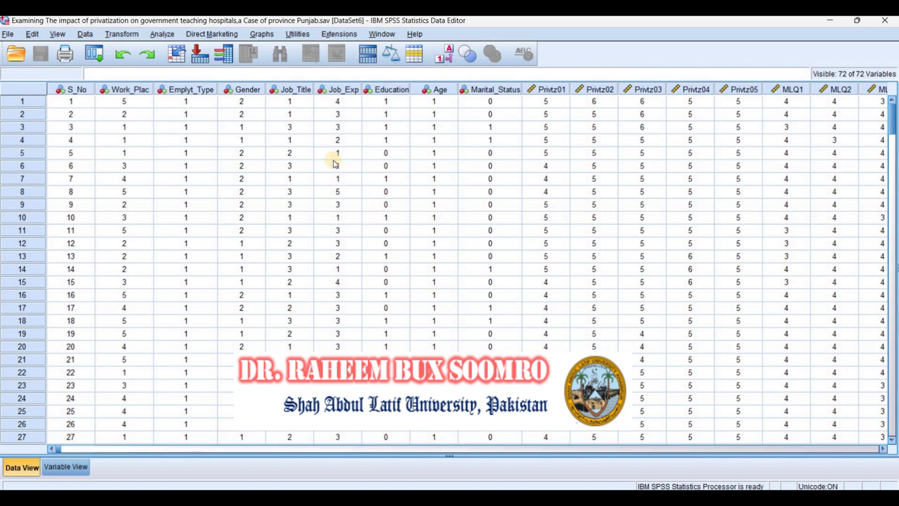
# - Open the Frequencies analysis from the descriptive statistics procedures
pyautogui.click(162, 35)
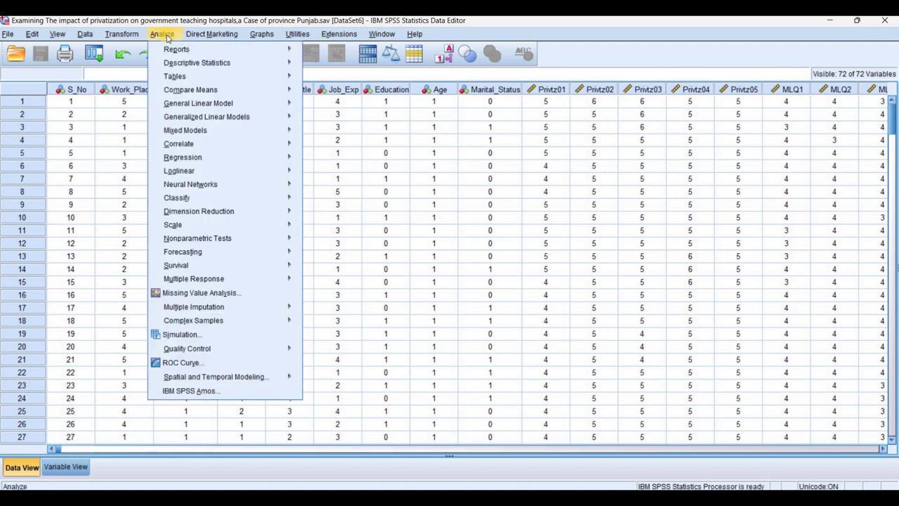
pyautogui.moveTo(211, 63)
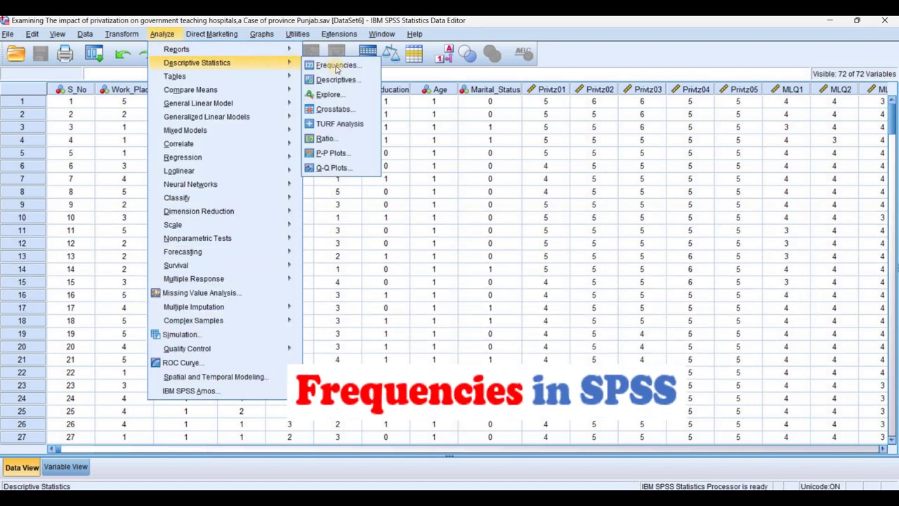
pyautogui.click(337, 65)
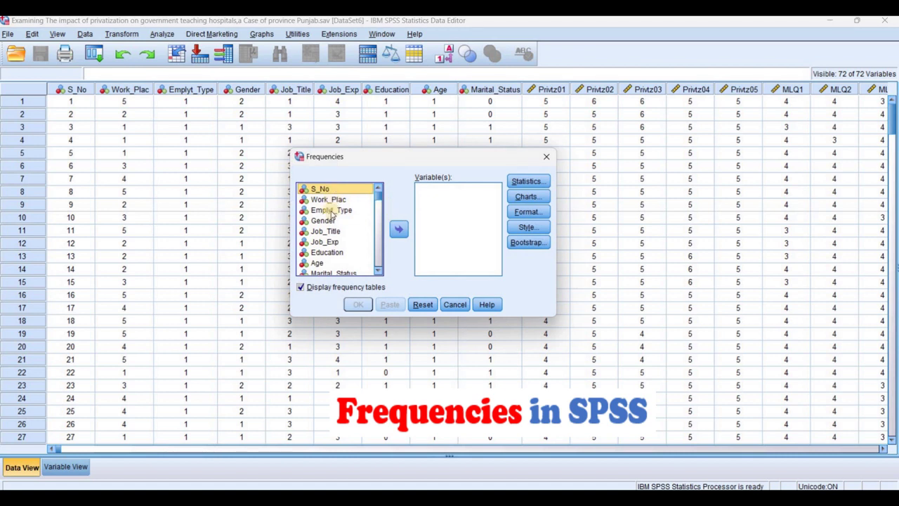
pyautogui.click(378, 270)
pyautogui.keyDown('shift'); pyautogui.click(331, 264); pyautogui.keyUp('shift')
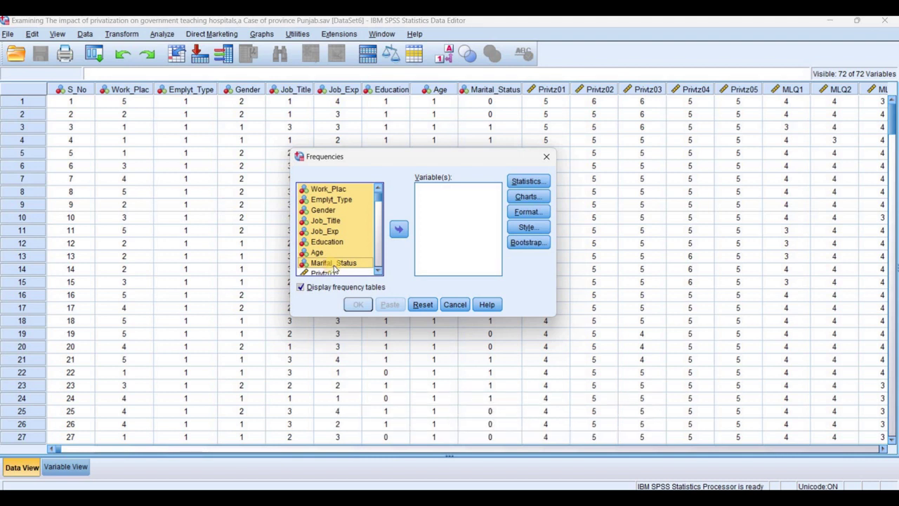
pyautogui.scroll(-2, 378, 202)
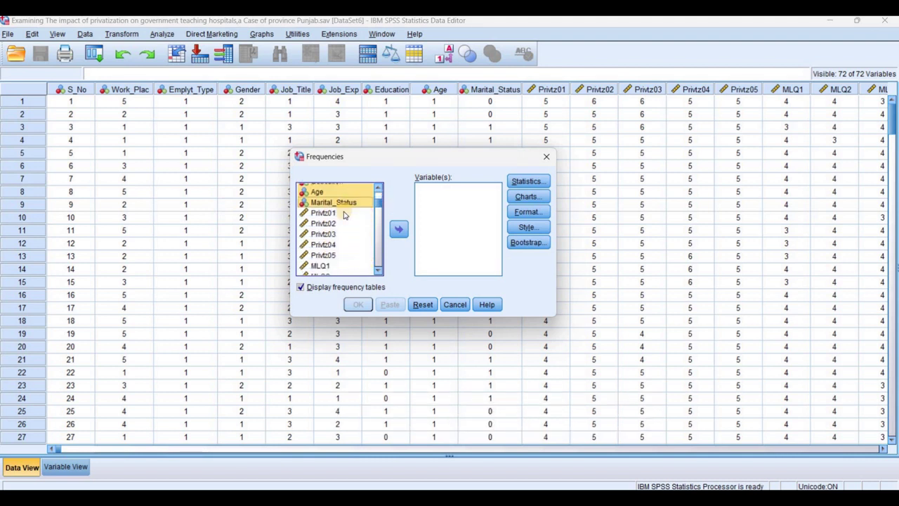
# - Add all item variables from Privtz01 through Security05 to the Frequencies analysis, leaving out the demographic and Avg_ variables
pyautogui.click(330, 213)
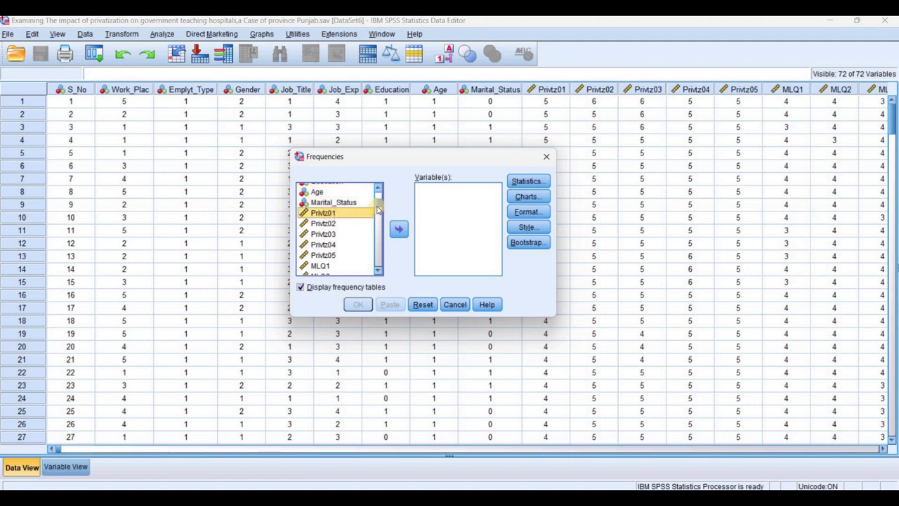
pyautogui.click(381, 241)
pyautogui.scroll(-10, 379, 246)
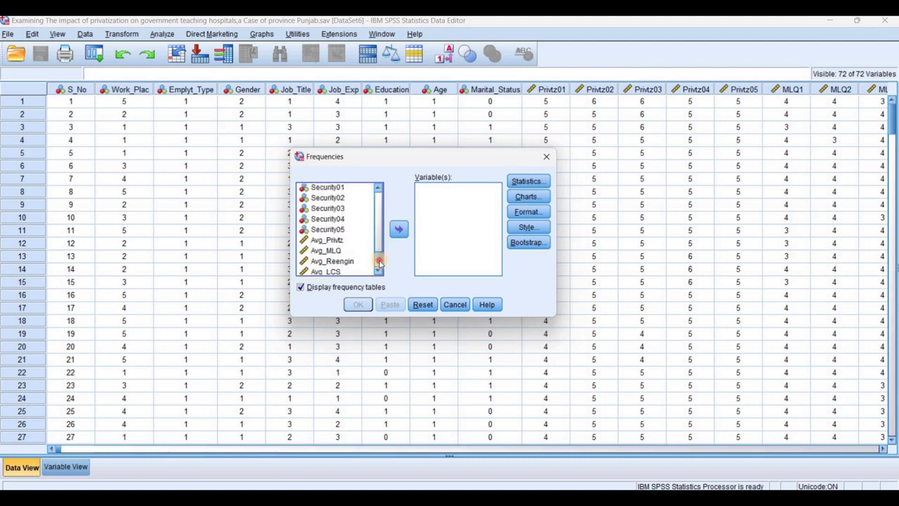
pyautogui.scroll(2, 379, 256)
pyautogui.scroll(1, 380, 256)
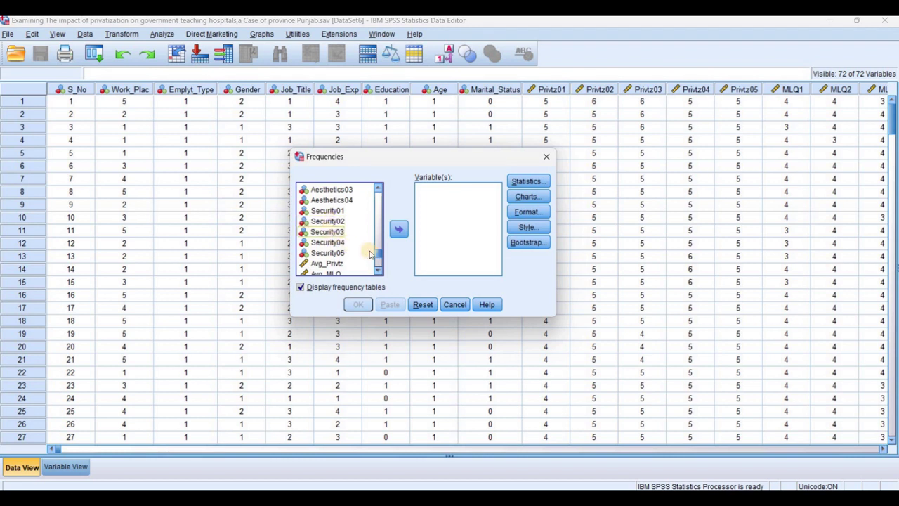
pyautogui.scroll(-3, 359, 267)
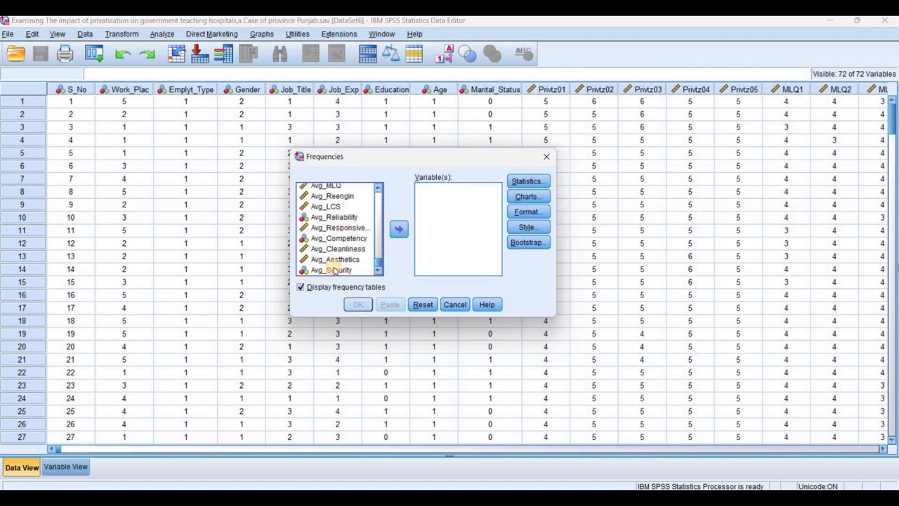
pyautogui.keyDown('shift'); pyautogui.click(335, 271); pyautogui.keyUp('shift')
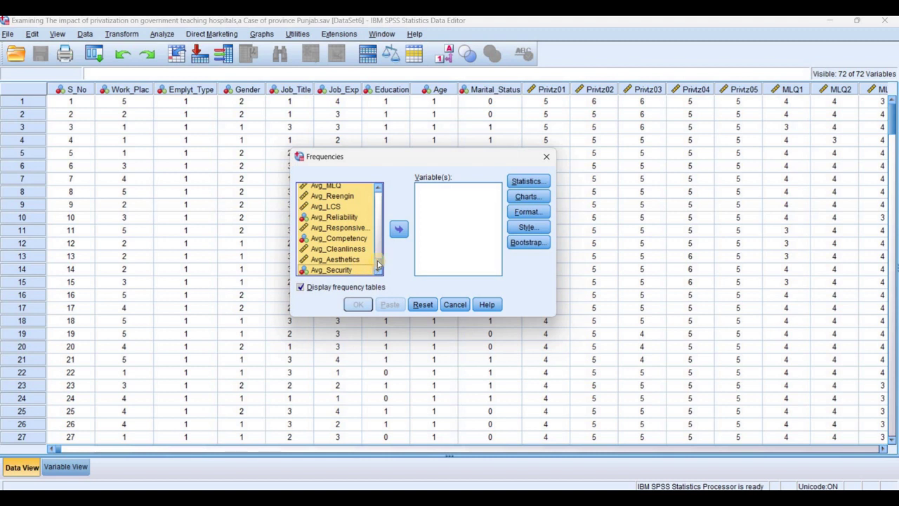
pyautogui.scroll(3, 372, 189)
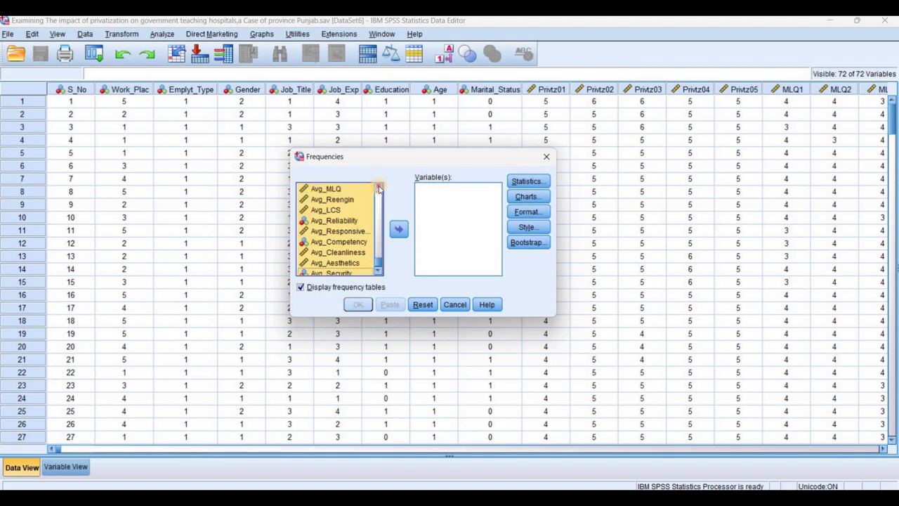
pyautogui.keyDown('shift'); pyautogui.click(327, 199); pyautogui.keyUp('shift')
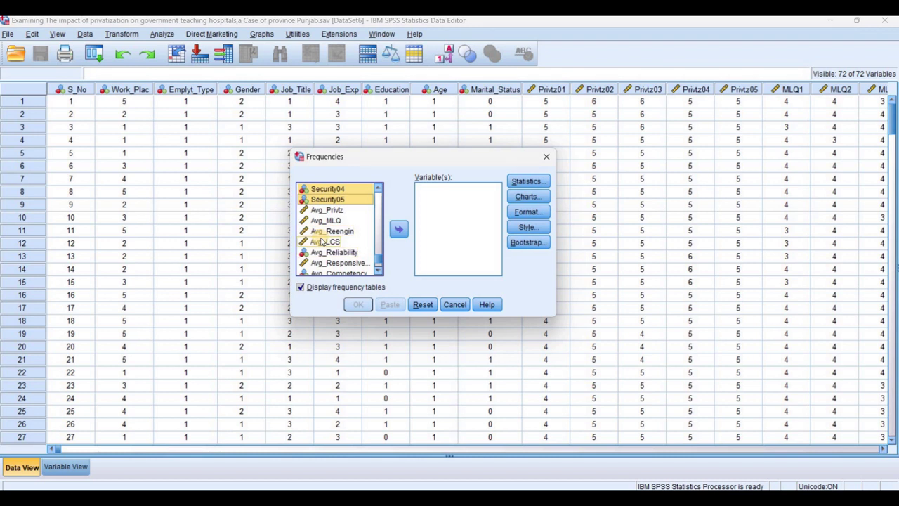
pyautogui.click(399, 231)
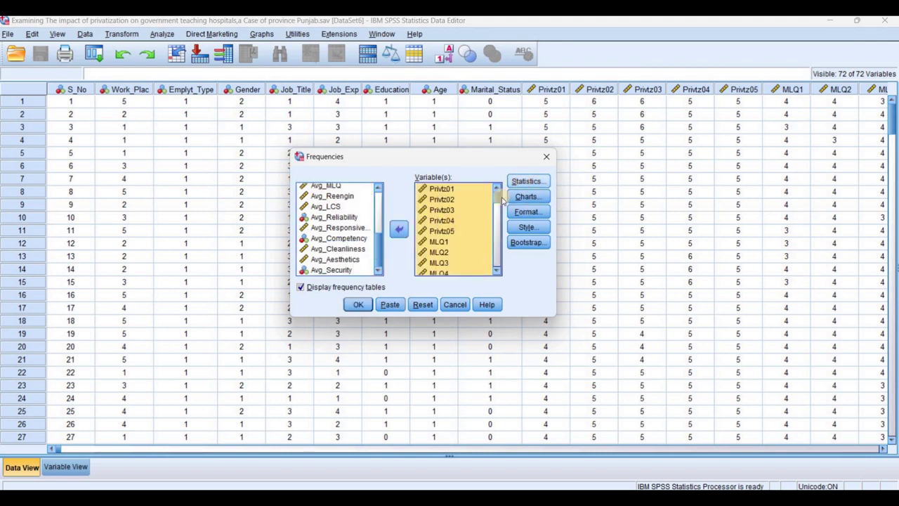
# - Request the mean, median, mode, skewness, kurtosis, standard deviation and variance for the Frequencies analysis
pyautogui.click(525, 182)
pyautogui.click(272, 194)
pyautogui.click(273, 206)
pyautogui.click(271, 219)
pyautogui.click(274, 326)
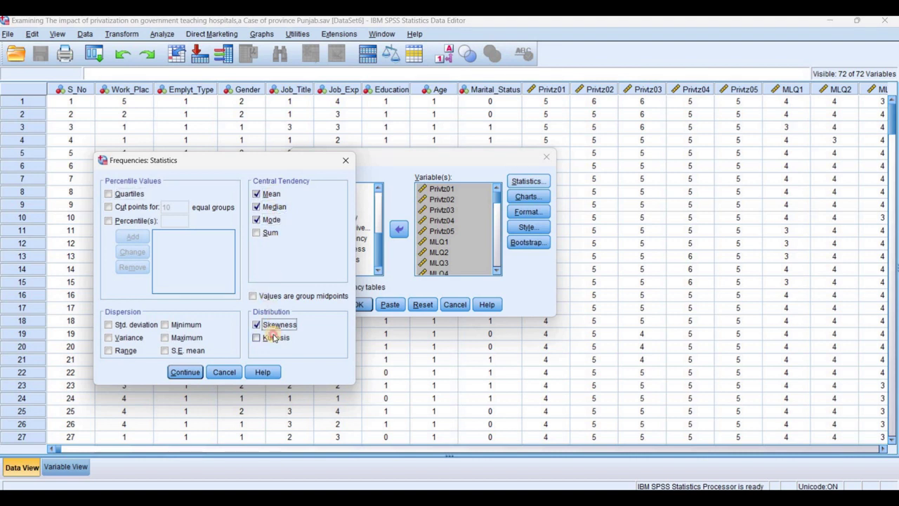
pyautogui.click(274, 337)
pyautogui.click(130, 324)
pyautogui.click(130, 338)
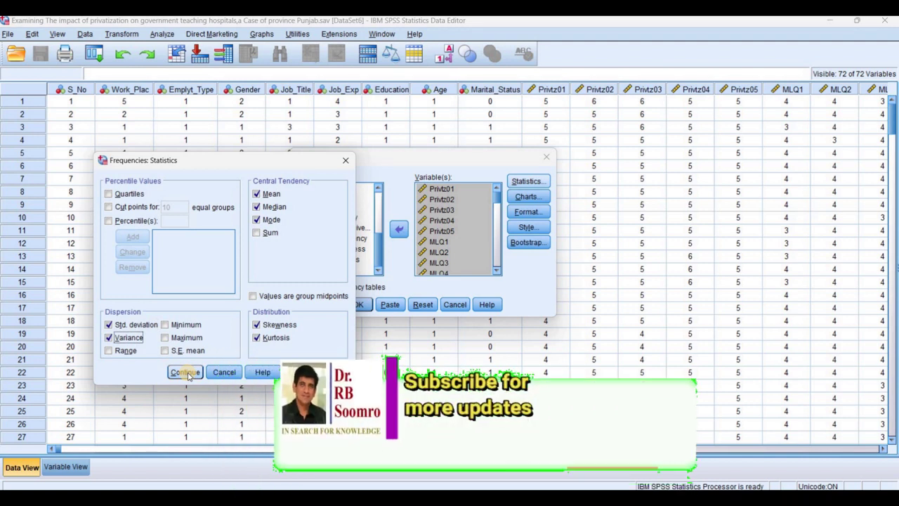
pyautogui.click(186, 372)
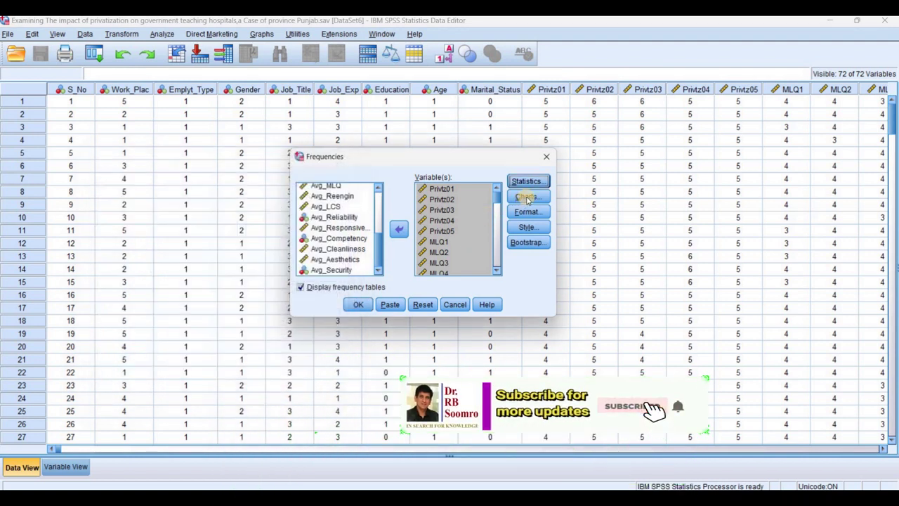
# - Review the chart types offered for the Frequencies analysis, keeping the chart type at None
pyautogui.click(527, 196)
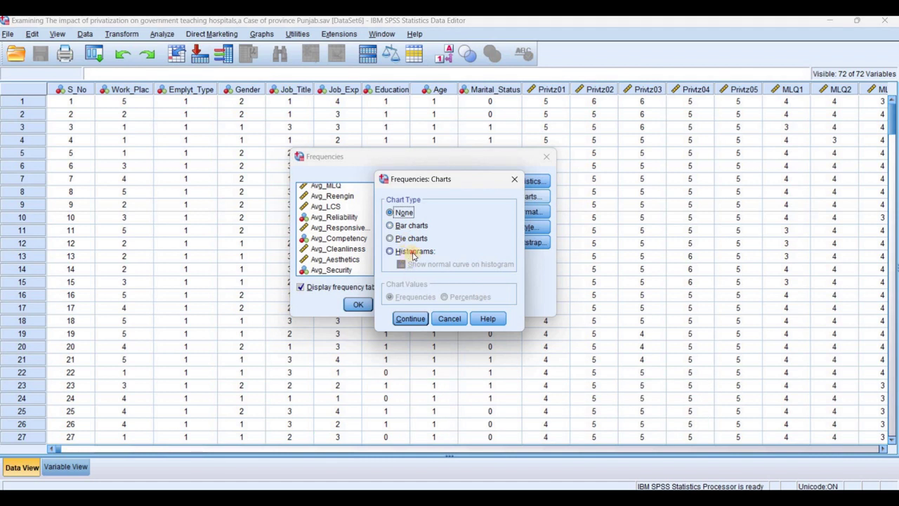
pyautogui.click(412, 251)
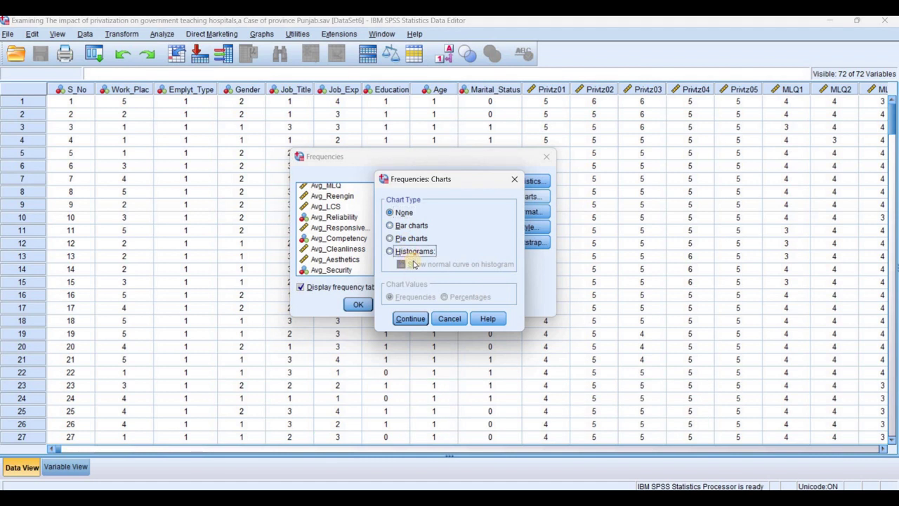
pyautogui.click(410, 318)
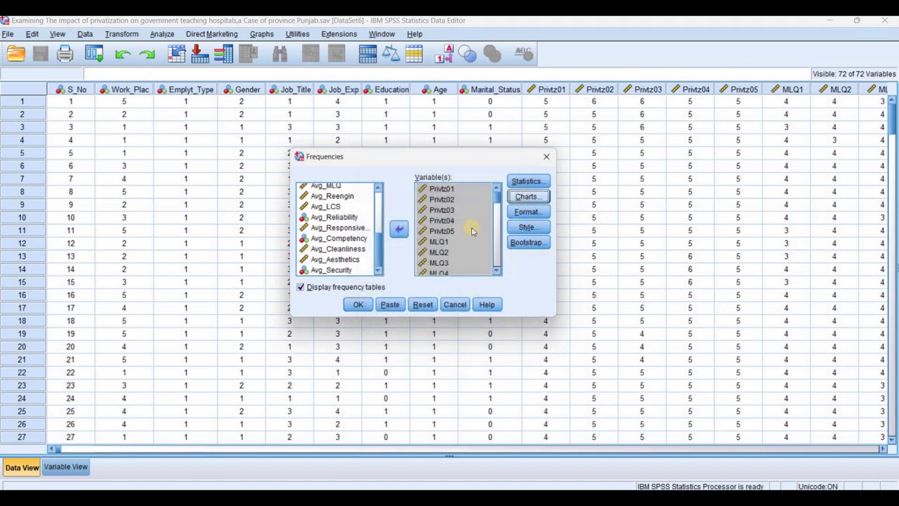
# - Keep the display of frequency tables enabled and run the Frequencies analysis
pyautogui.click(301, 288)
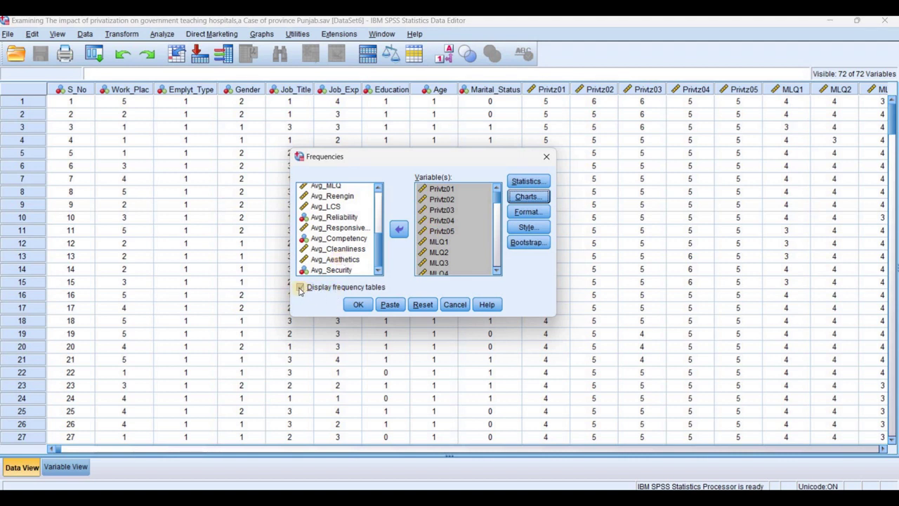
pyautogui.click(300, 288)
pyautogui.click(303, 288)
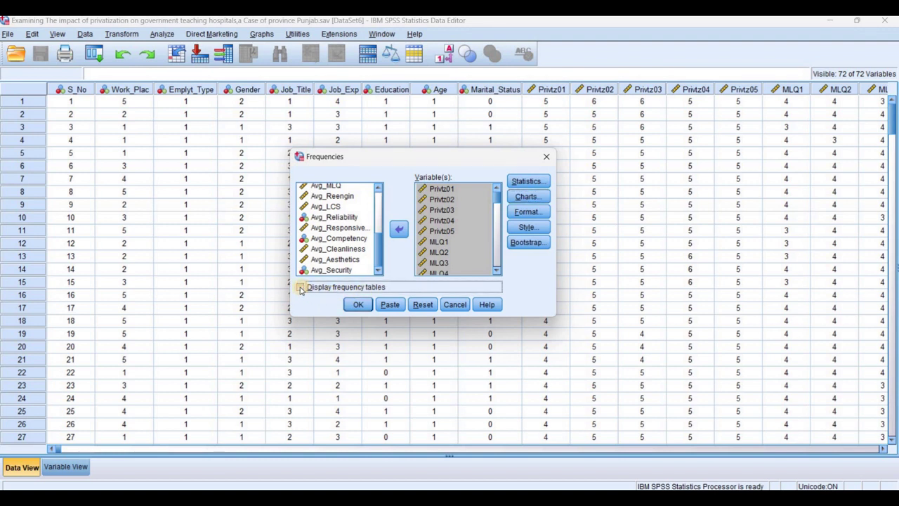
pyautogui.click(301, 288)
pyautogui.click(301, 288)
pyautogui.click(359, 304)
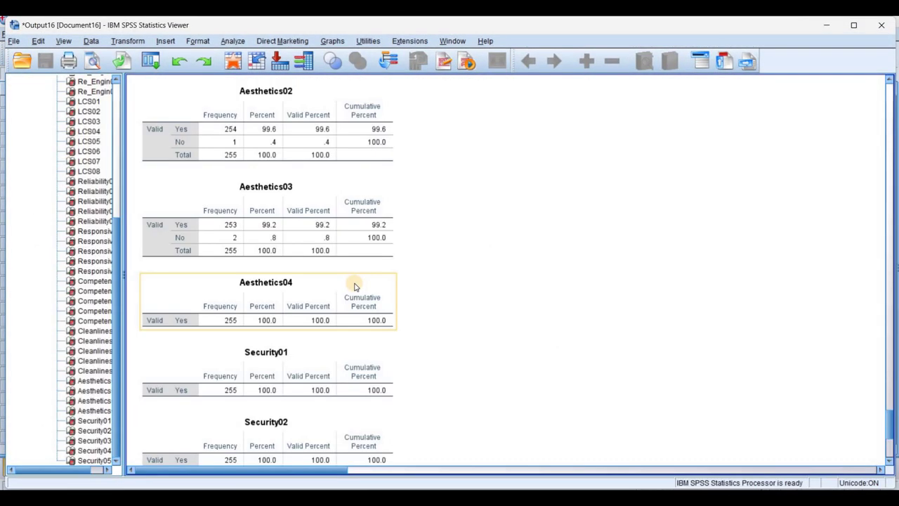
# - Open the Statistics table near the start of the output in the pivot table editor
pyautogui.scroll(10, 355, 288)
pyautogui.moveTo(891, 368); pyautogui.dragTo(891, 99)
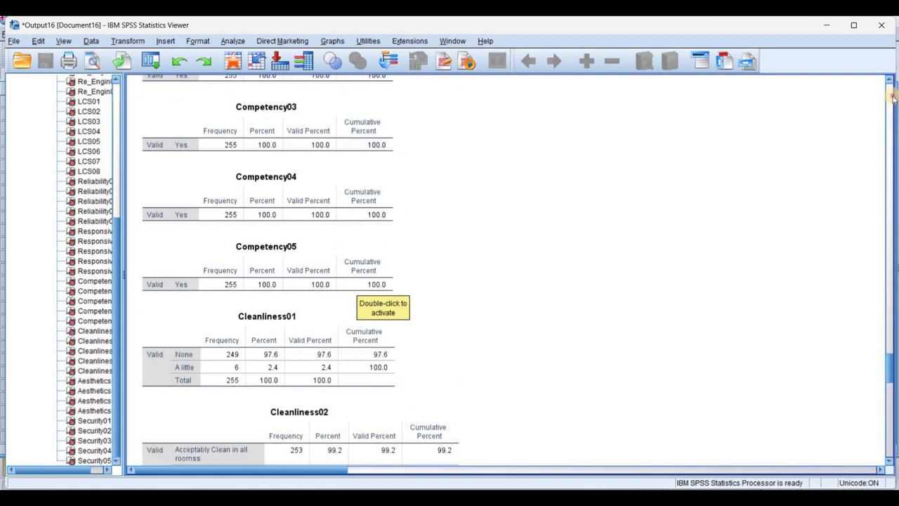
pyautogui.scroll(-3, 296, 314)
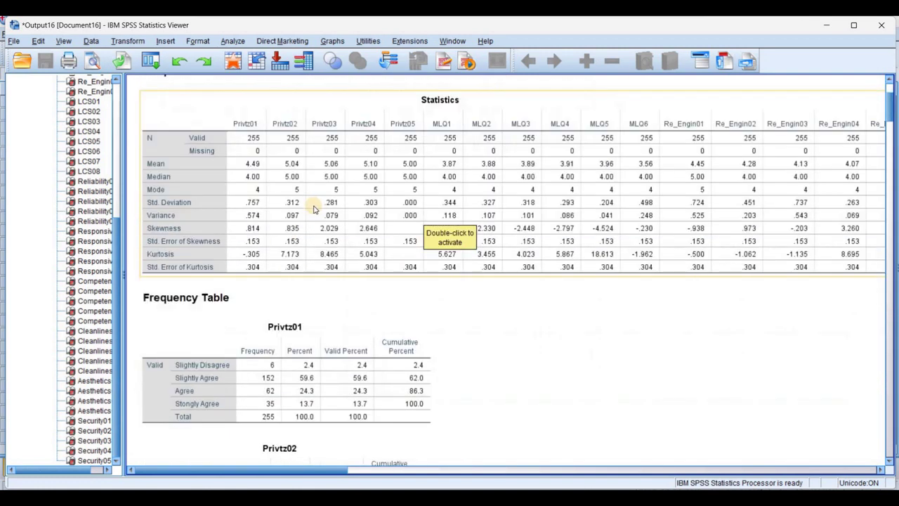
pyautogui.doubleClick(333, 203)
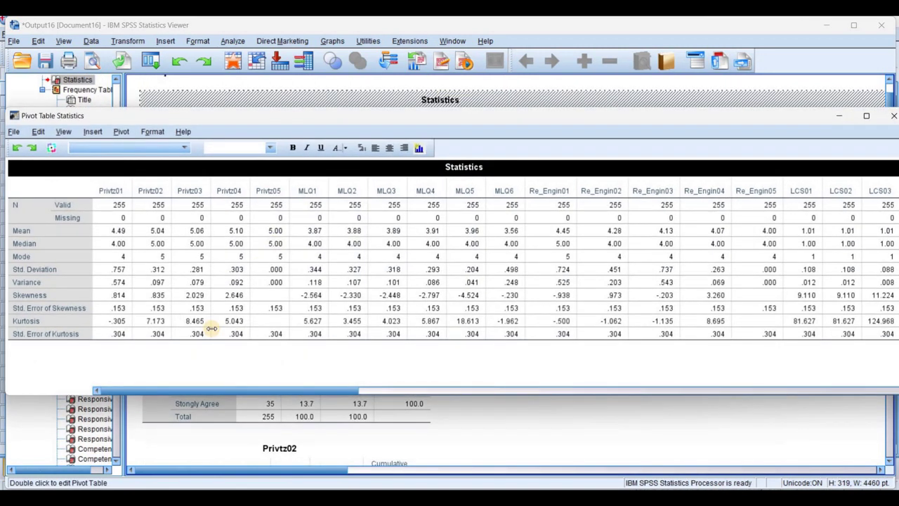
# - Examine the Std. Deviation values of Privtz01 through Privtz05, highlighting the Std. Deviation and Variance cells of Privtz05
pyautogui.click(40, 269)
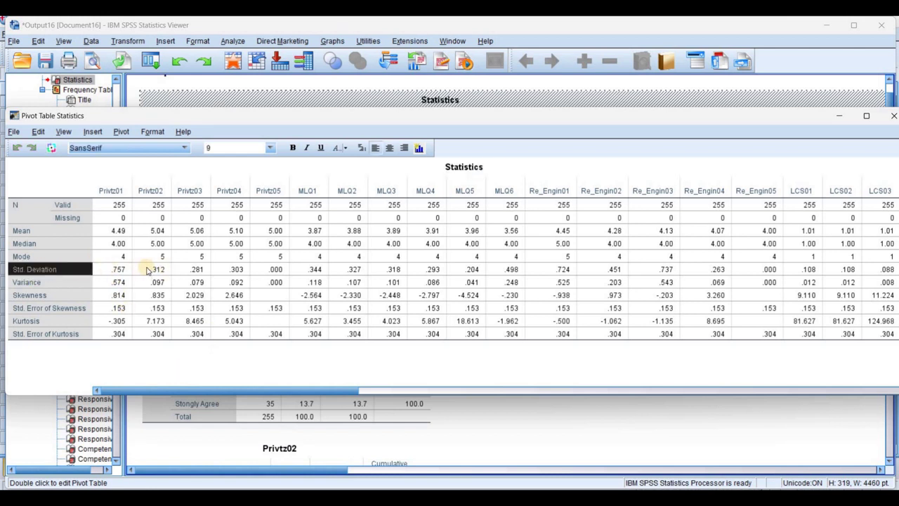
pyautogui.click(118, 270)
pyautogui.click(153, 271)
pyautogui.press('Right')
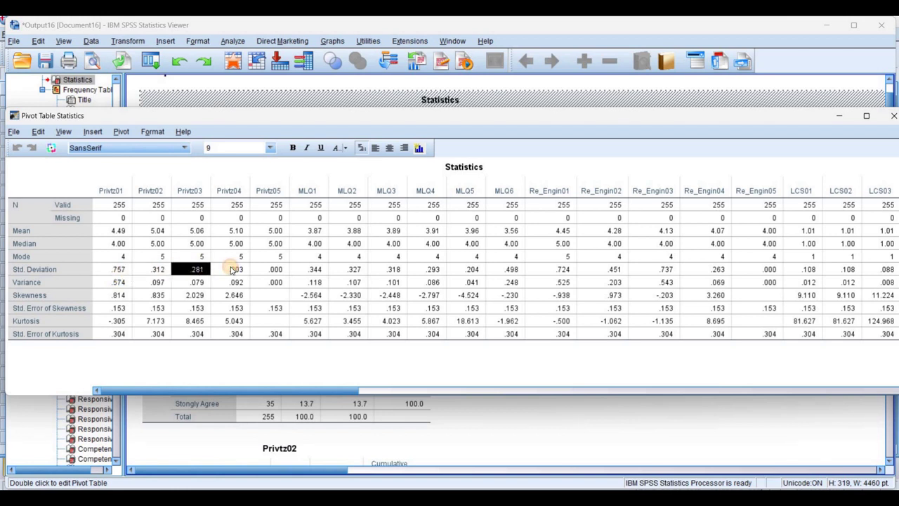
pyautogui.click(232, 270)
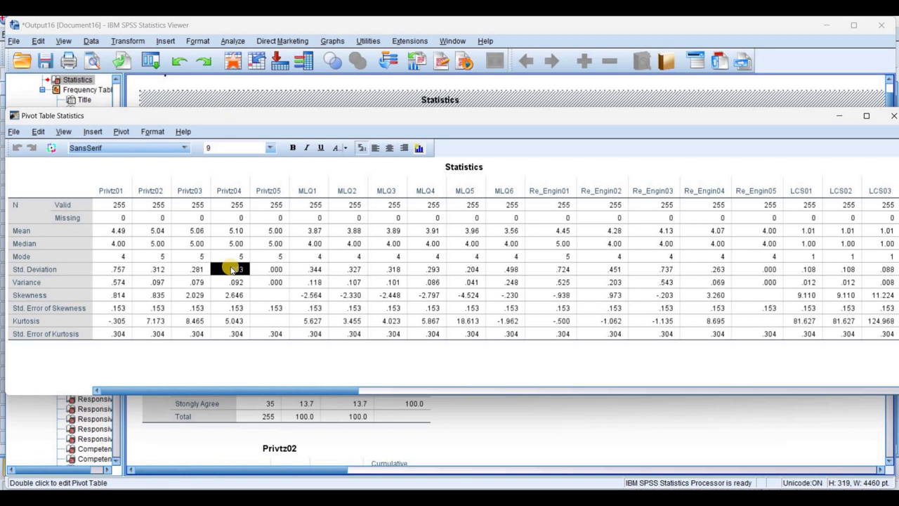
pyautogui.click(273, 273)
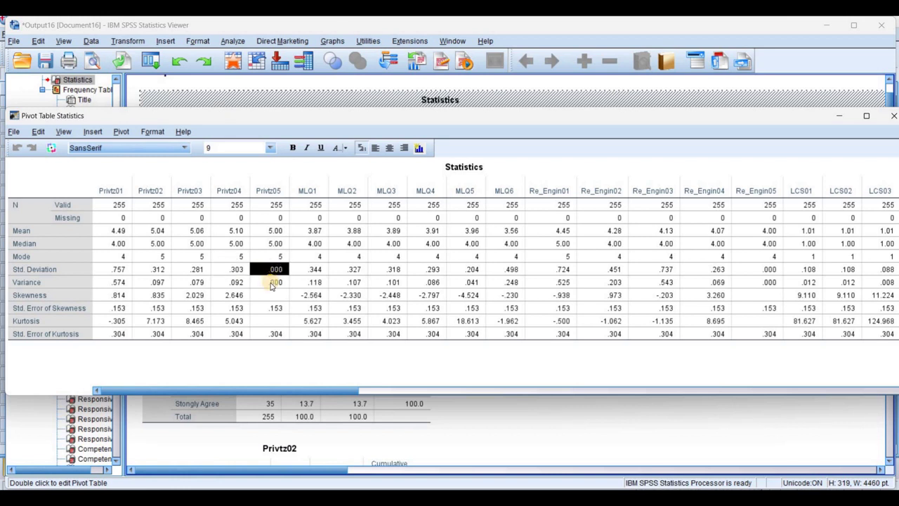
pyautogui.click(272, 282)
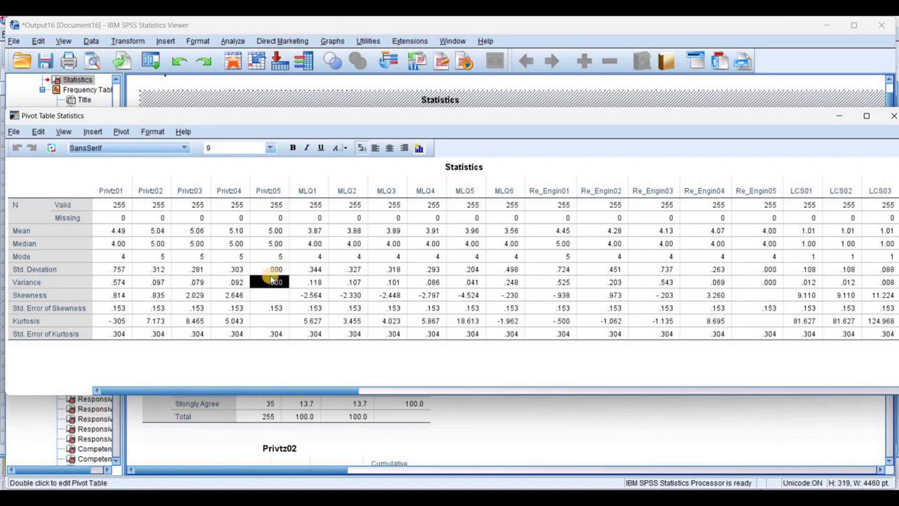
pyautogui.click(273, 270)
pyautogui.keyDown('shift'); pyautogui.click(271, 281); pyautogui.keyUp('shift')
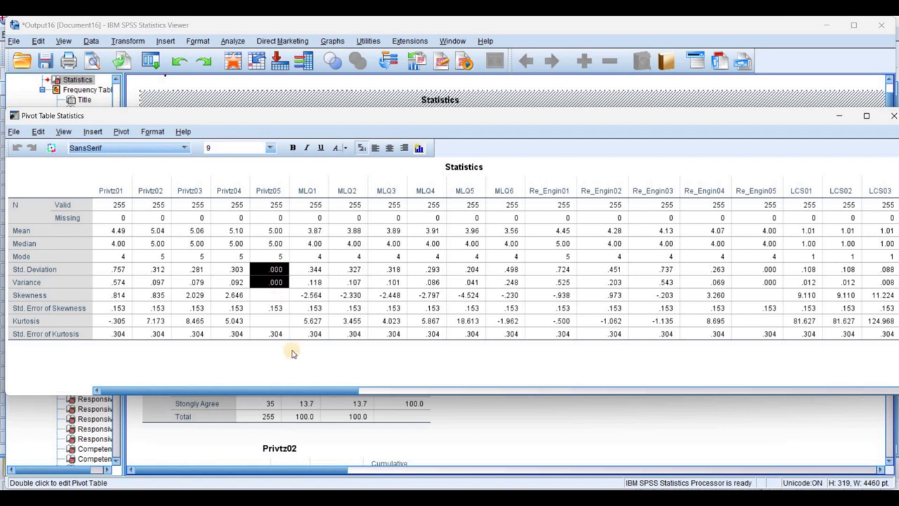
# - Check the remaining variables for zero spread, highlighting Std. Deviation and Variance for LCS08 to Responsiv01, and for Cleanliness04 to Aesthetics01
pyautogui.hscroll(1, 460, 405)
pyautogui.hscroll(10, 460, 406)
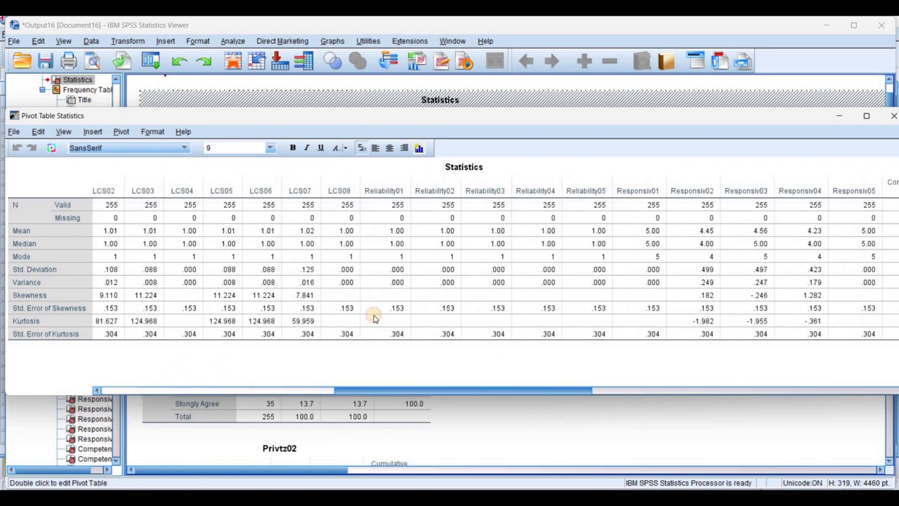
pyautogui.click(346, 268)
pyautogui.moveTo(421, 282); pyautogui.dragTo(653, 281)
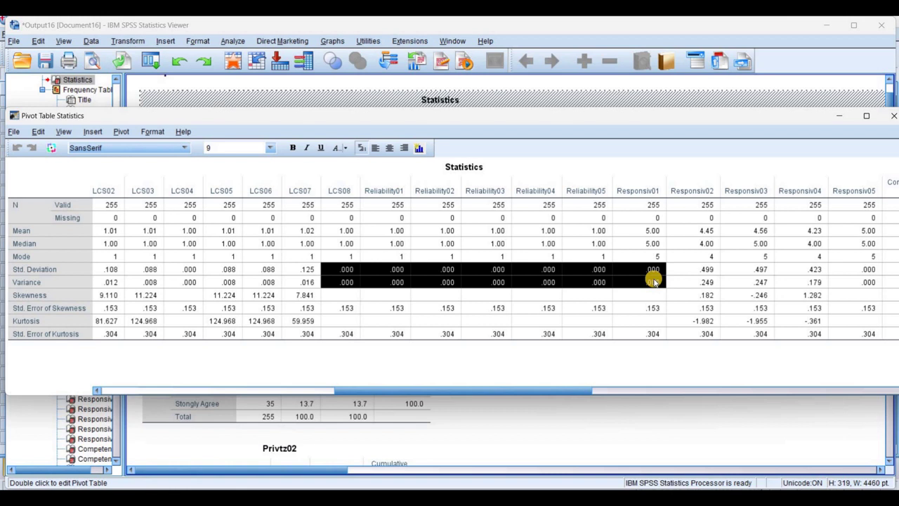
pyautogui.moveTo(594, 391); pyautogui.dragTo(766, 388)
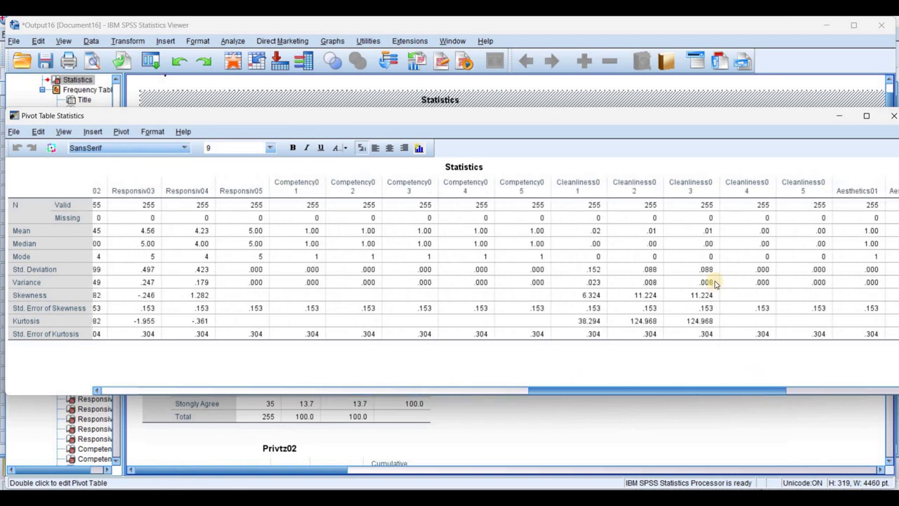
pyautogui.moveTo(848, 271); pyautogui.dragTo(871, 283)
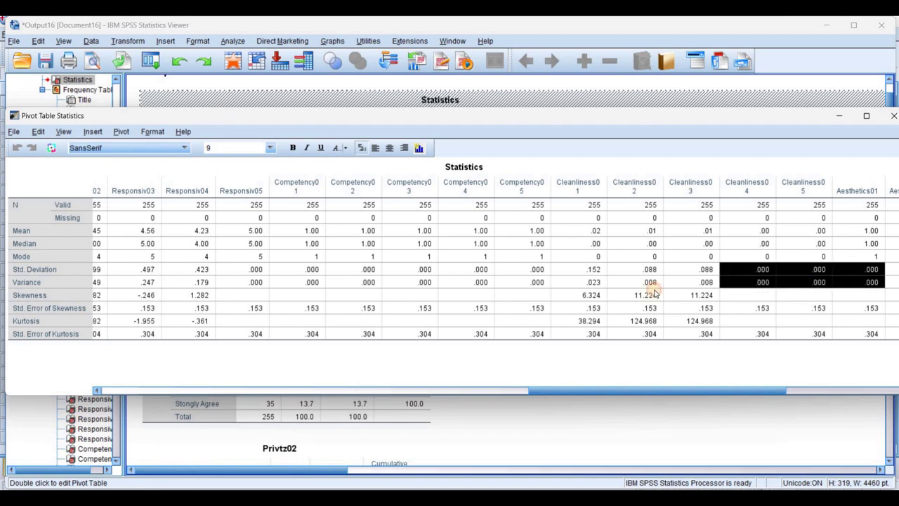
# - Highlight the Std. Deviation and Variance cells for Responsiv05 through Competency05, and close the pivot table editor
pyautogui.moveTo(271, 269); pyautogui.dragTo(527, 283)
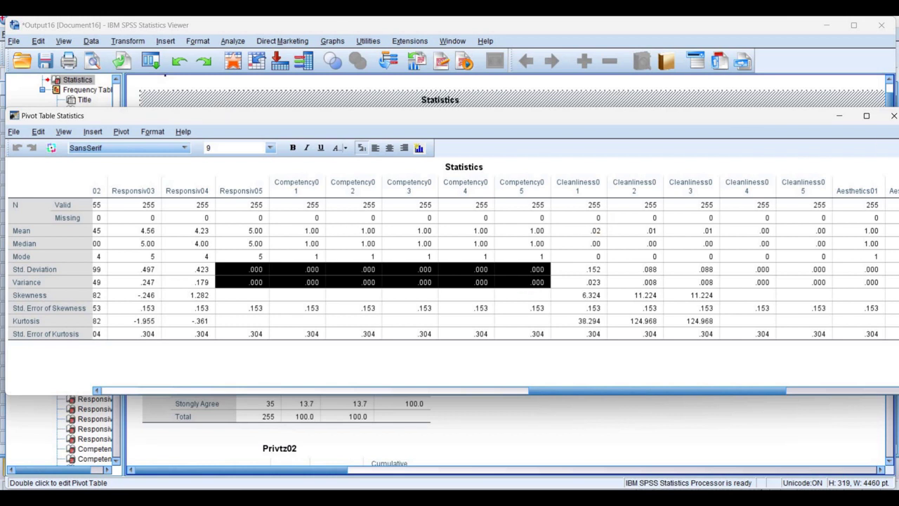
pyautogui.click(894, 115)
# - Activate the Privtz01 frequency table and examine how the responses spread over its categories, highlighting their Frequency cells
pyautogui.click(343, 369)
pyautogui.scroll(-3, 343, 369)
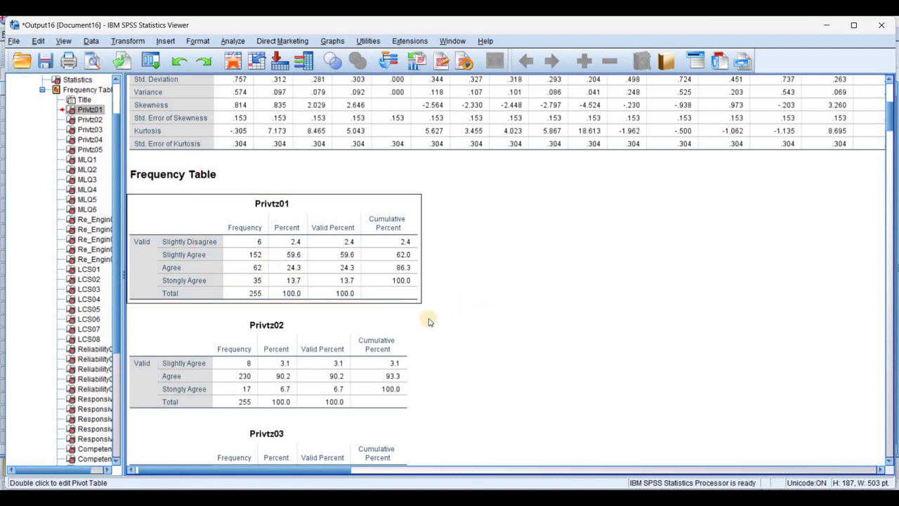
pyautogui.click(254, 293)
pyautogui.doubleClick(255, 293)
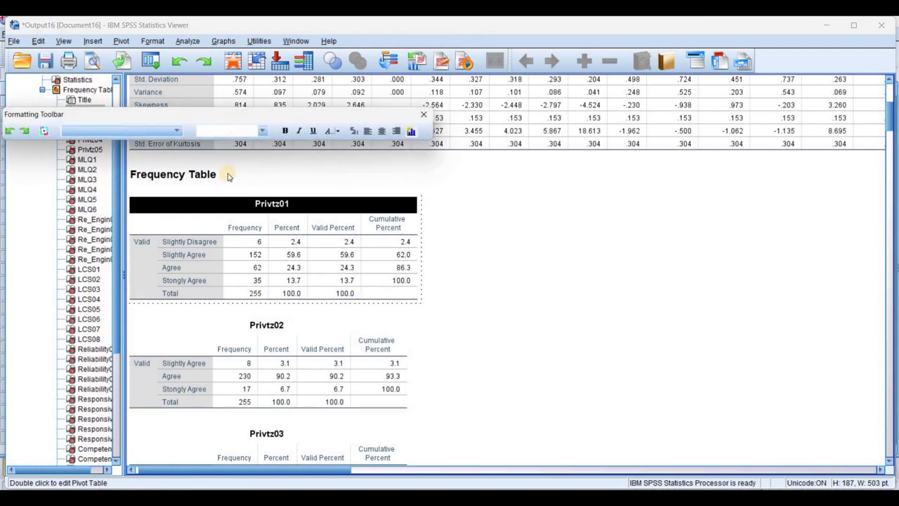
pyautogui.click(255, 293)
pyautogui.moveTo(239, 256); pyautogui.dragTo(256, 243)
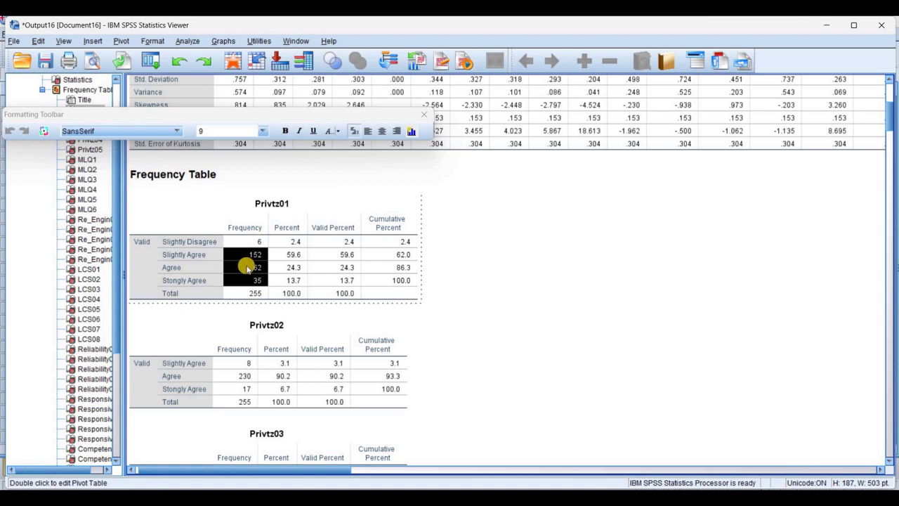
pyautogui.click(496, 302)
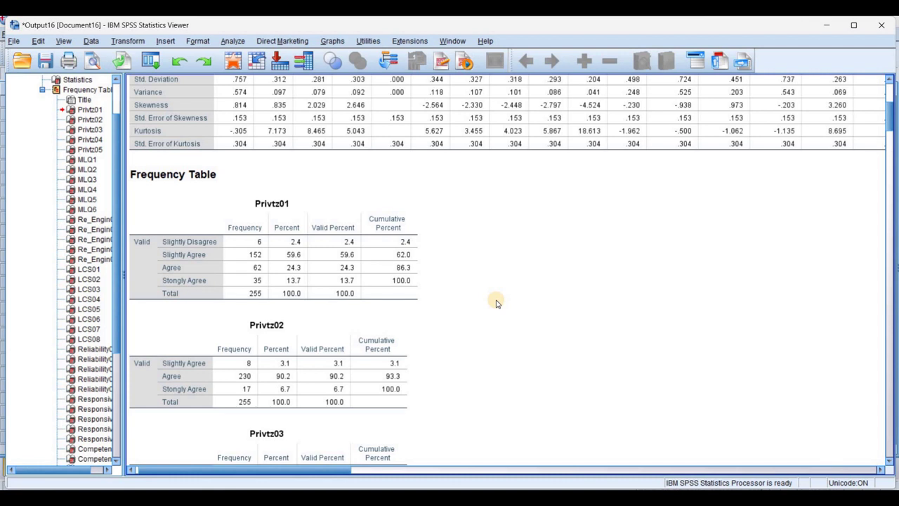
# - Examine the Privtz03 frequency table, highlighting its response categories from Slightly Agree to Stongly Agree
pyautogui.click(222, 267)
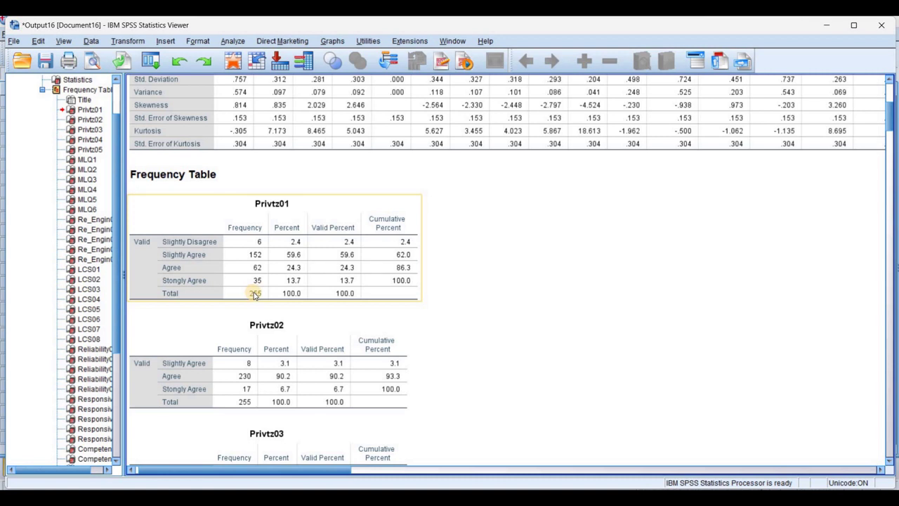
pyautogui.scroll(-3, 254, 296)
pyautogui.click(201, 350)
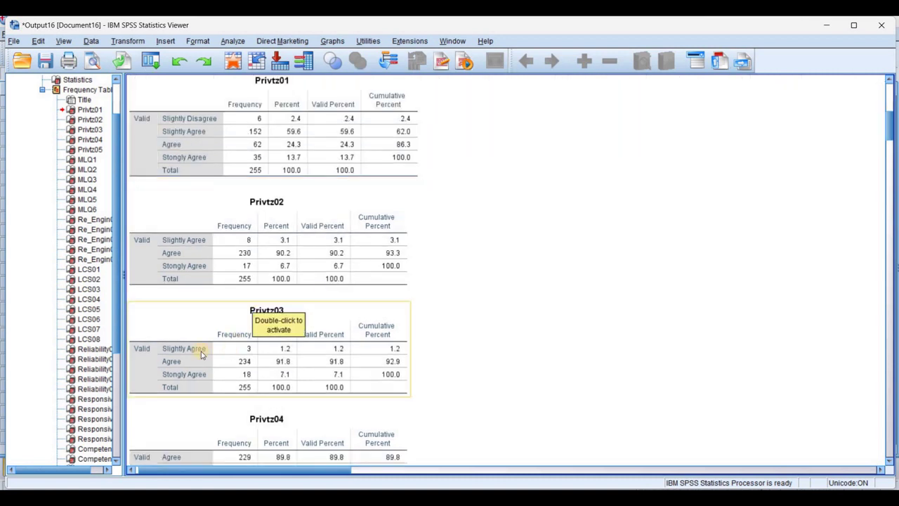
pyautogui.doubleClick(233, 349)
pyautogui.moveTo(232, 349); pyautogui.dragTo(231, 378)
pyautogui.click(184, 349)
pyautogui.moveTo(188, 376); pyautogui.dragTo(187, 371)
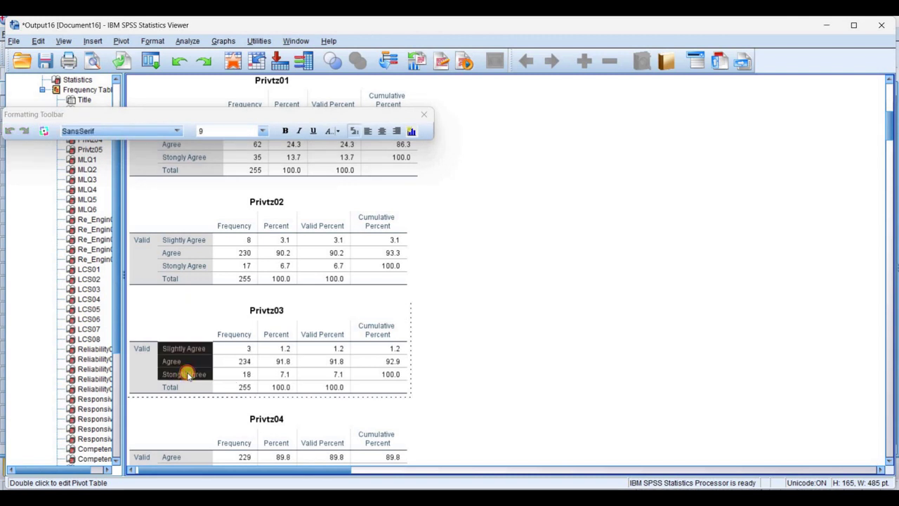
pyautogui.click(510, 349)
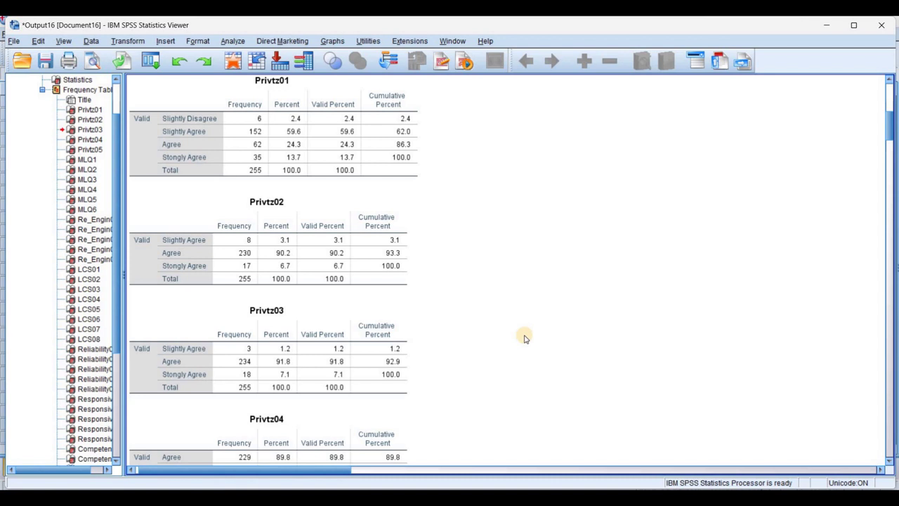
# - Activate the Privtz05 frequency table and highlight the frequency of its Agree category
pyautogui.scroll(-5, 516, 337)
pyautogui.click(219, 310)
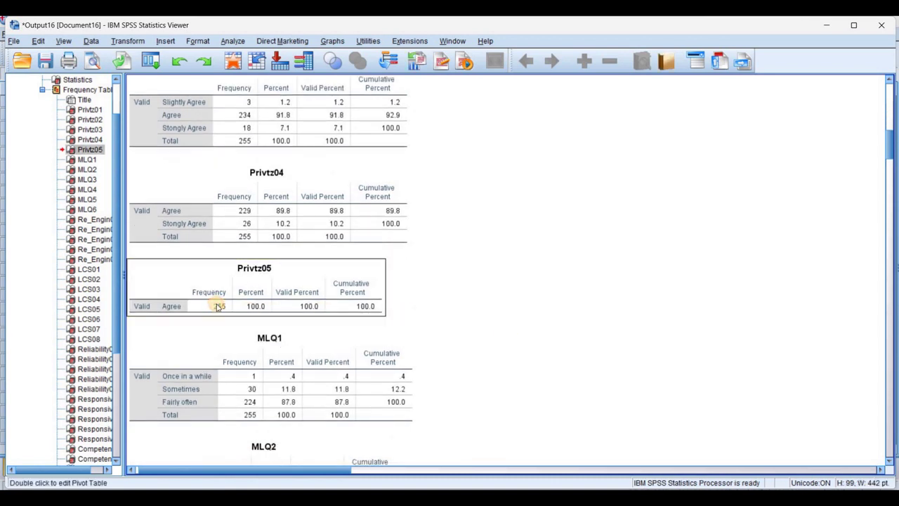
pyautogui.doubleClick(220, 309)
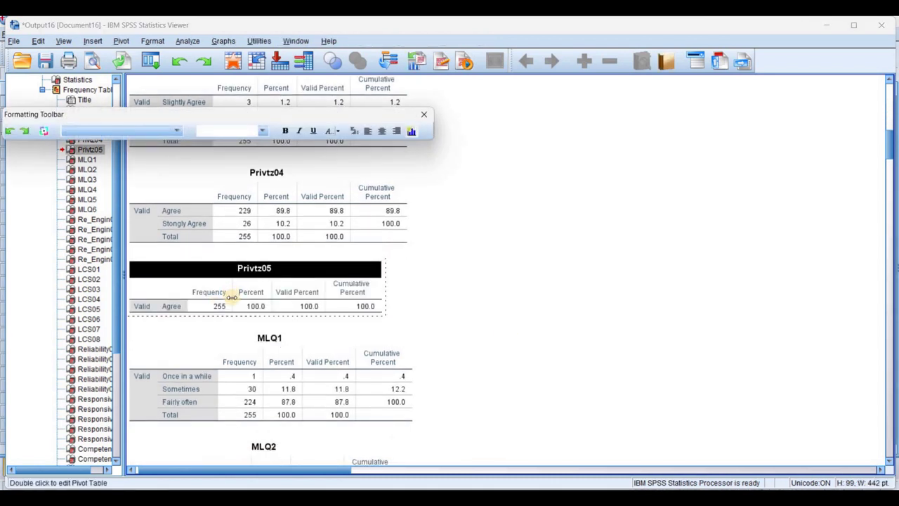
pyautogui.click(218, 307)
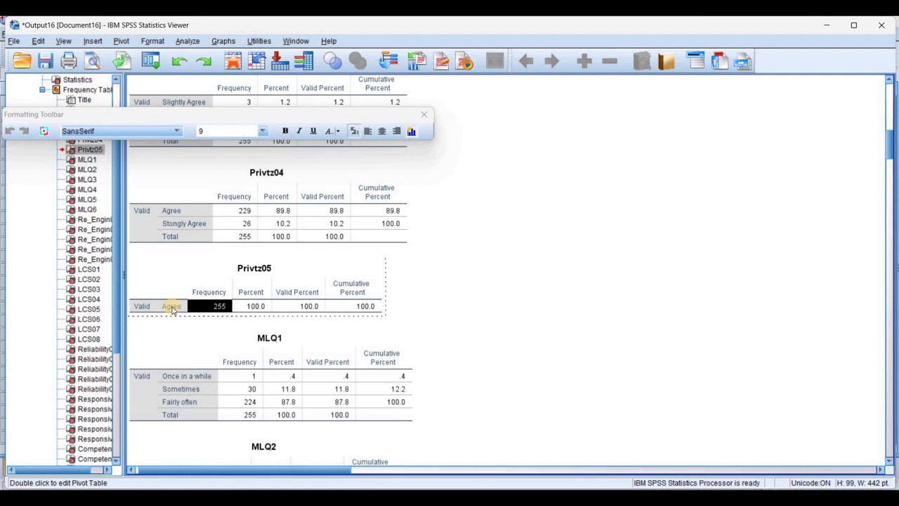
pyautogui.click(428, 311)
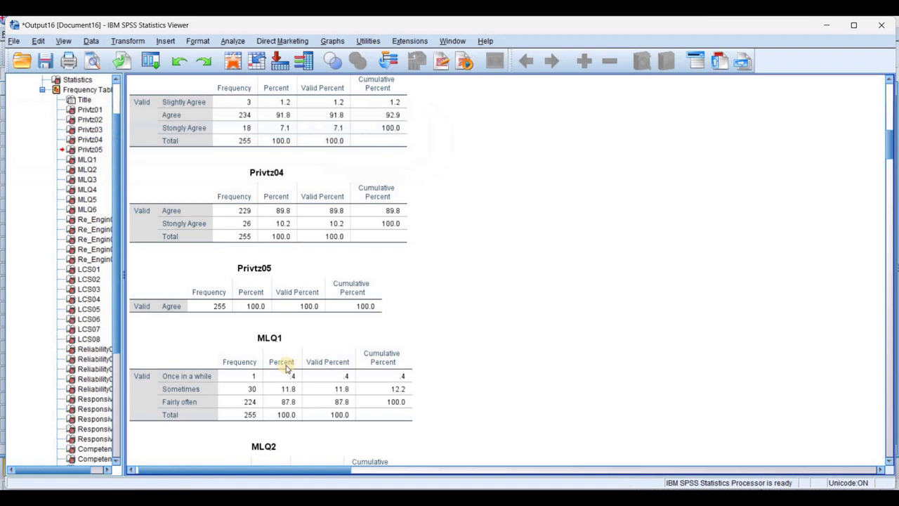
# - Review the frequency tables from MLQ1 through LCS08, checking the response categories and frequency of LCS08
pyautogui.scroll(-5, 286, 368)
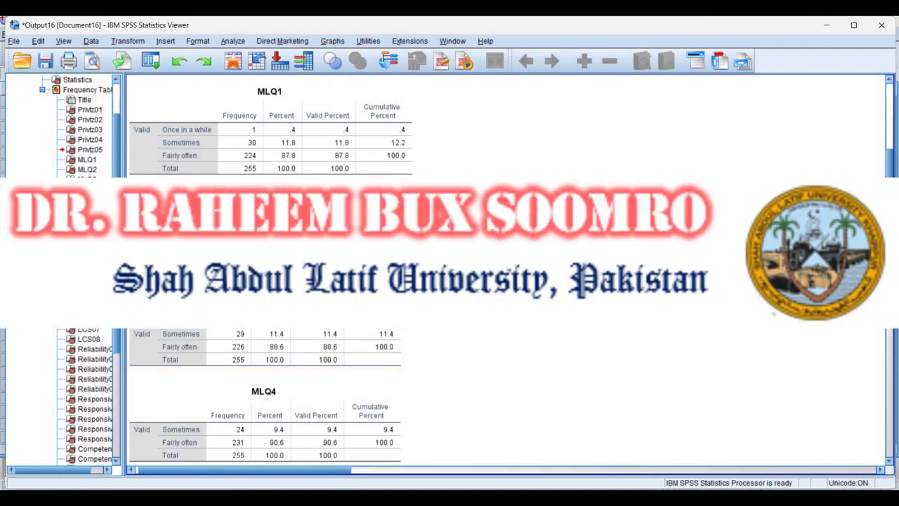
pyautogui.click(195, 253)
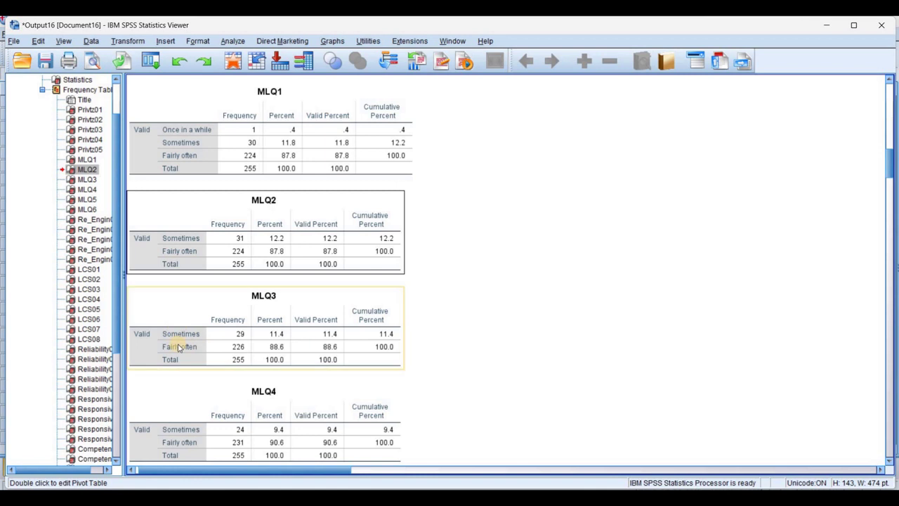
pyautogui.scroll(-3, 179, 347)
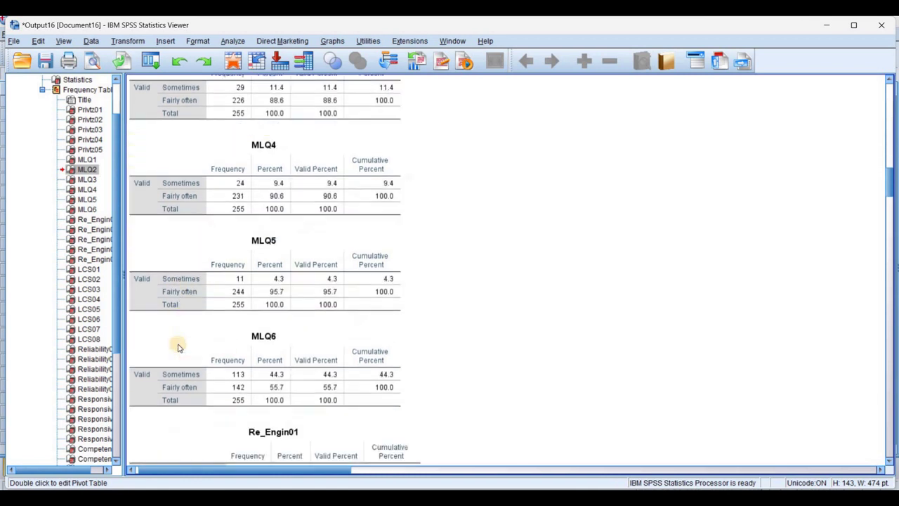
pyautogui.scroll(-3, 178, 347)
pyautogui.scroll(-1, 178, 347)
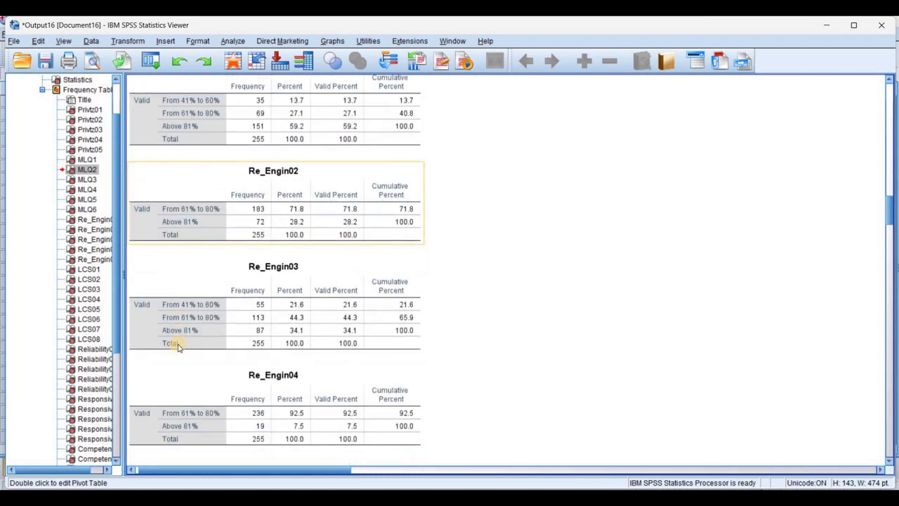
pyautogui.scroll(-10, 179, 347)
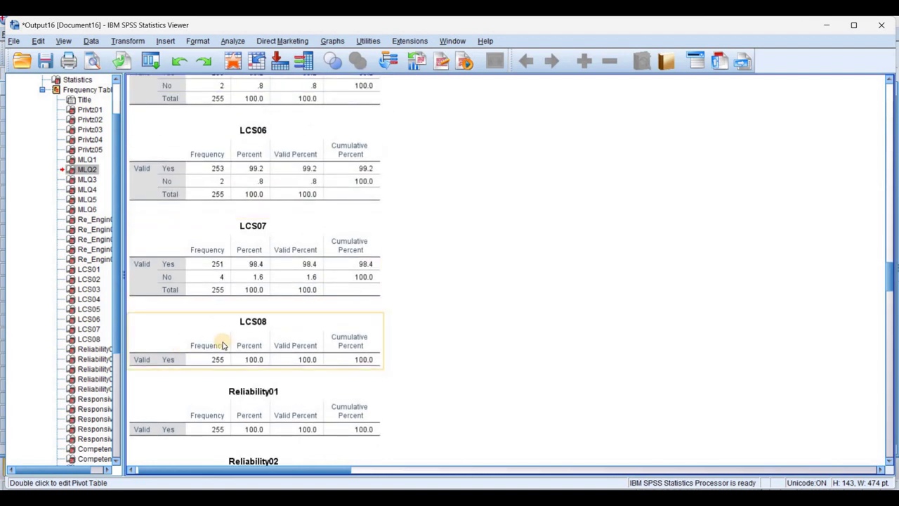
pyautogui.click(215, 362)
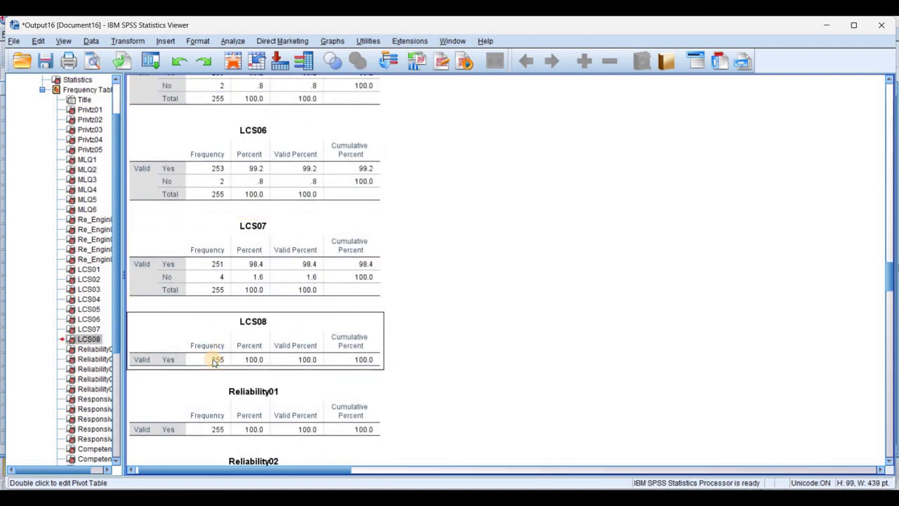
pyautogui.doubleClick(215, 361)
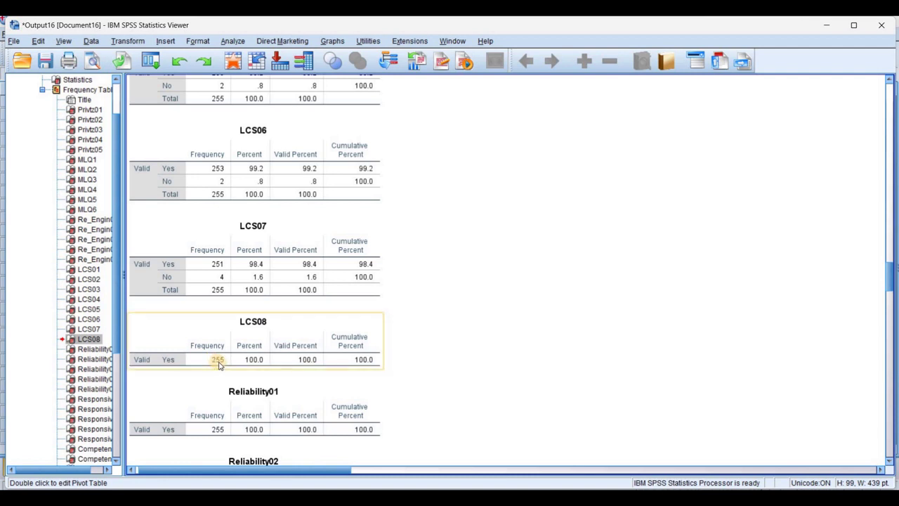
pyautogui.click(169, 361)
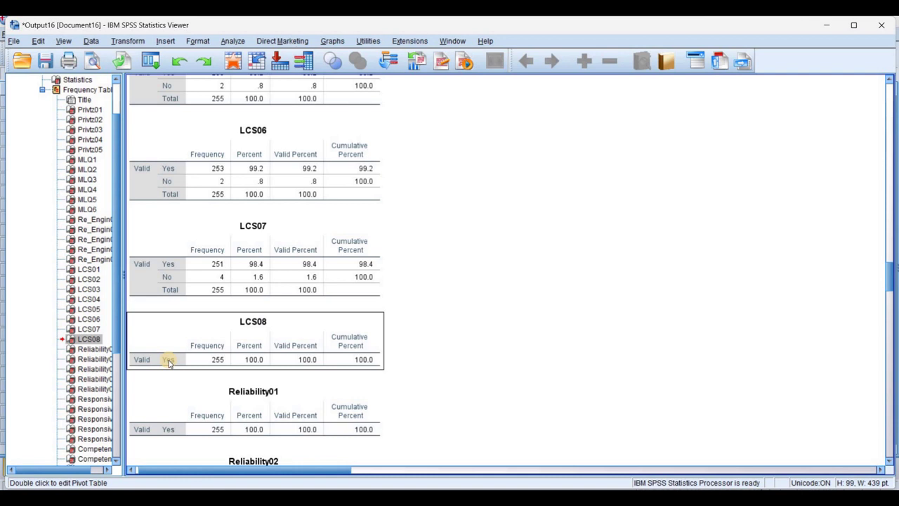
# - Check the frequency tables of the Reliability, Responsiv and Competency items for variables with a single response category
pyautogui.click(203, 419)
pyautogui.scroll(-5, 205, 325)
pyautogui.click(209, 393)
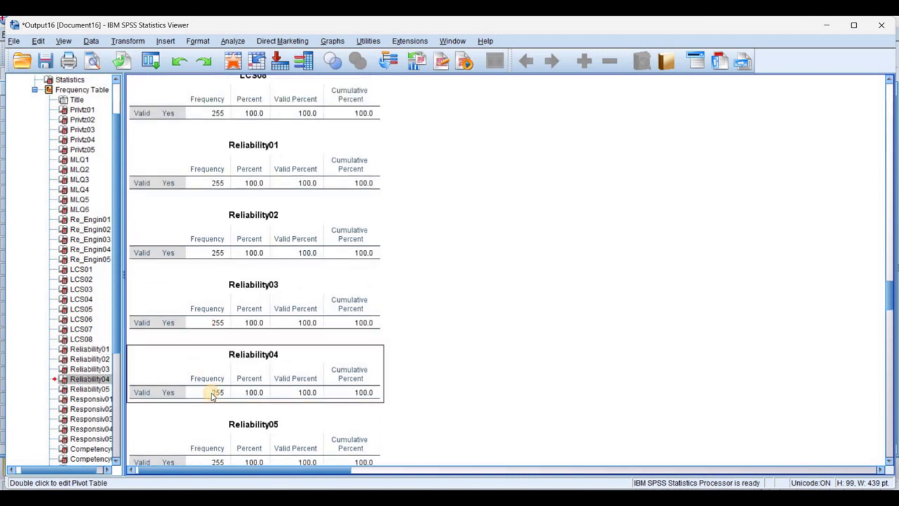
pyautogui.scroll(-10, 210, 395)
pyautogui.scroll(-5, 212, 397)
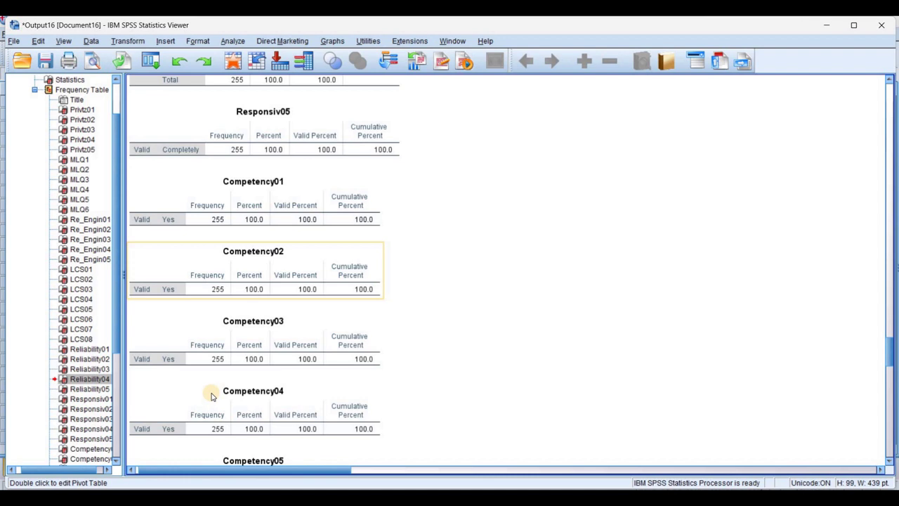
# - Run a two-tailed Pearson bivariate correlation on the variables Privtz01 through Security05, with significant correlations flagged
pyautogui.click(233, 42)
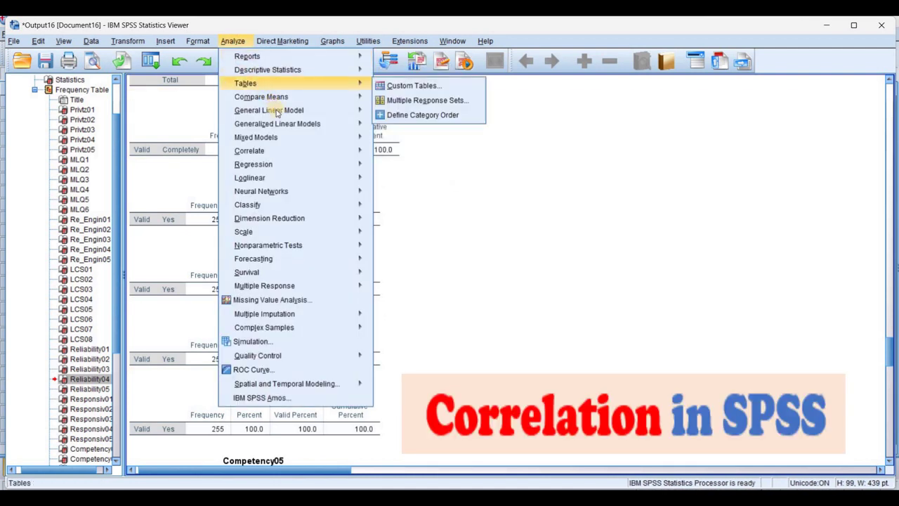
pyautogui.moveTo(278, 151)
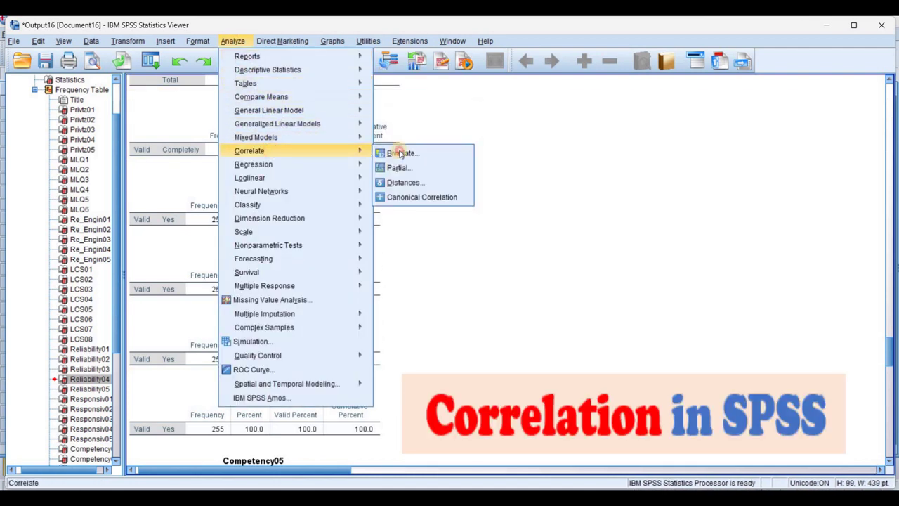
pyautogui.click(399, 151)
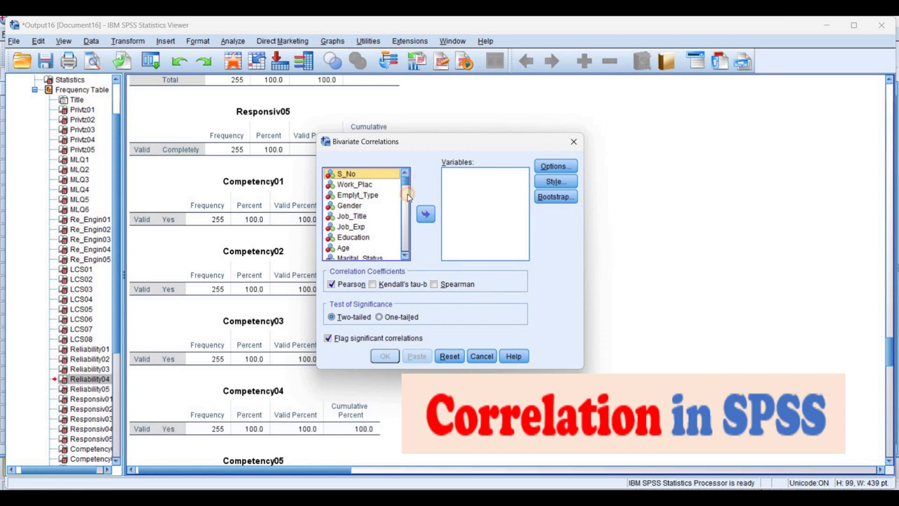
pyautogui.scroll(-5, 366, 200)
pyautogui.scroll(2, 348, 204)
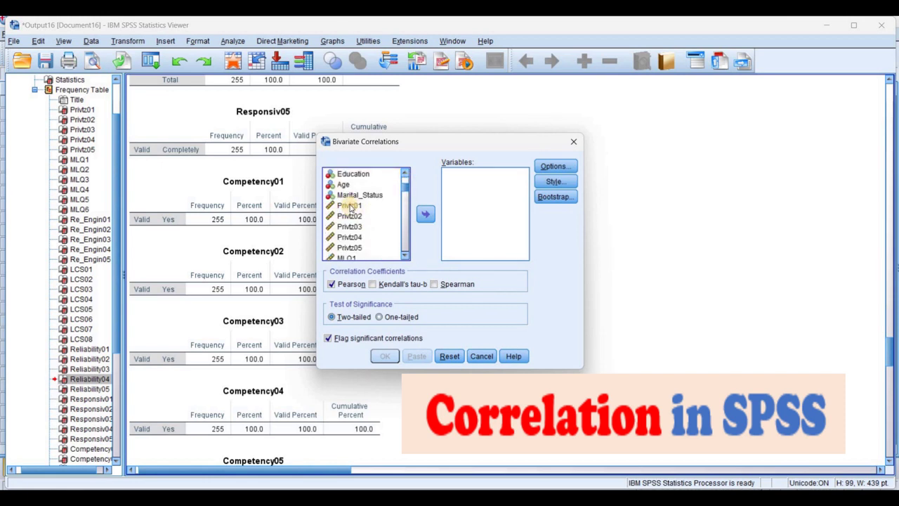
pyautogui.click(350, 206)
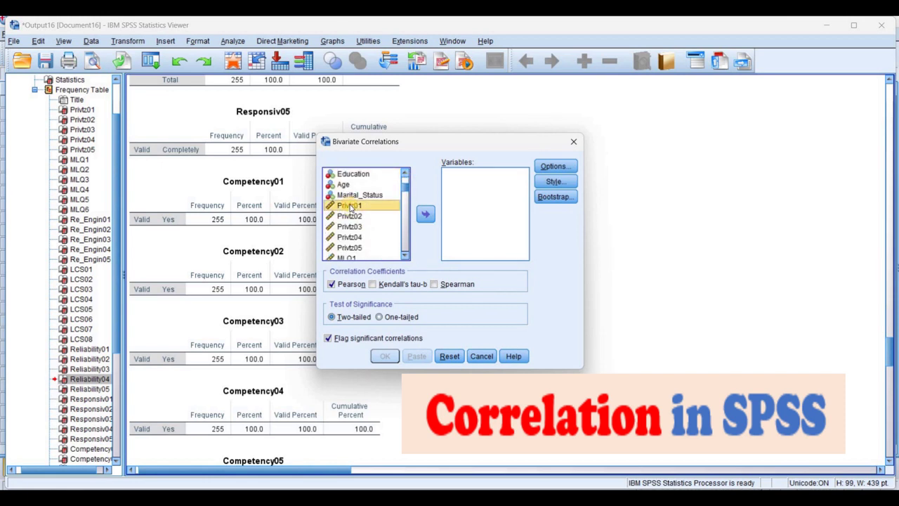
pyautogui.click(405, 255)
pyautogui.moveTo(405, 256); pyautogui.dragTo(406, 257)
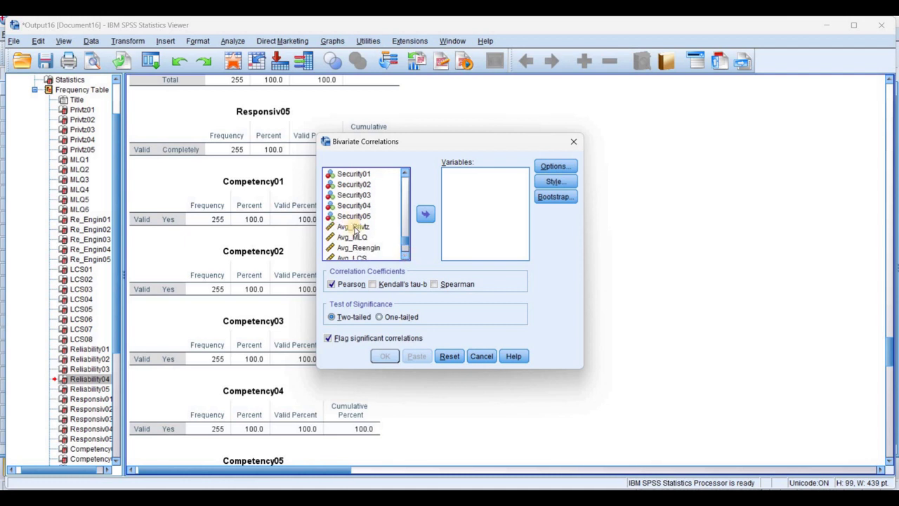
pyautogui.keyDown('shift'); pyautogui.click(350, 217); pyautogui.keyUp('shift')
pyautogui.click(425, 214)
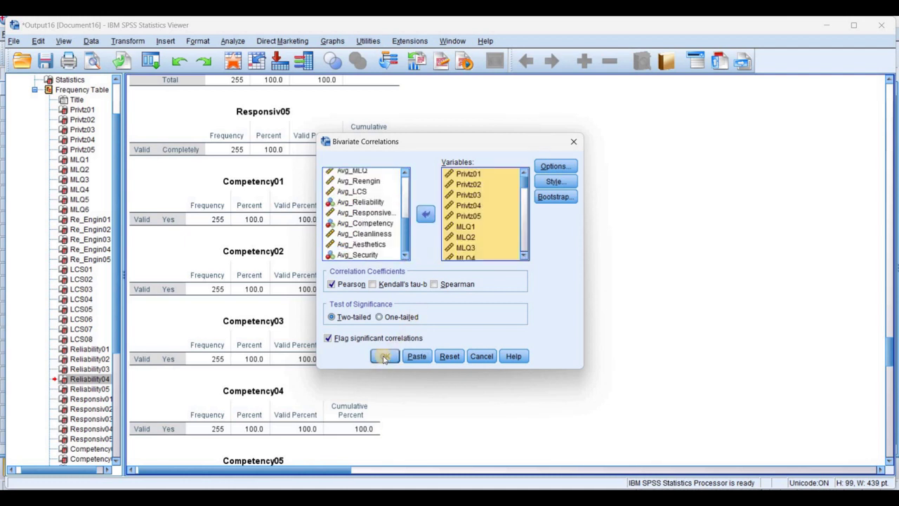
pyautogui.click(383, 357)
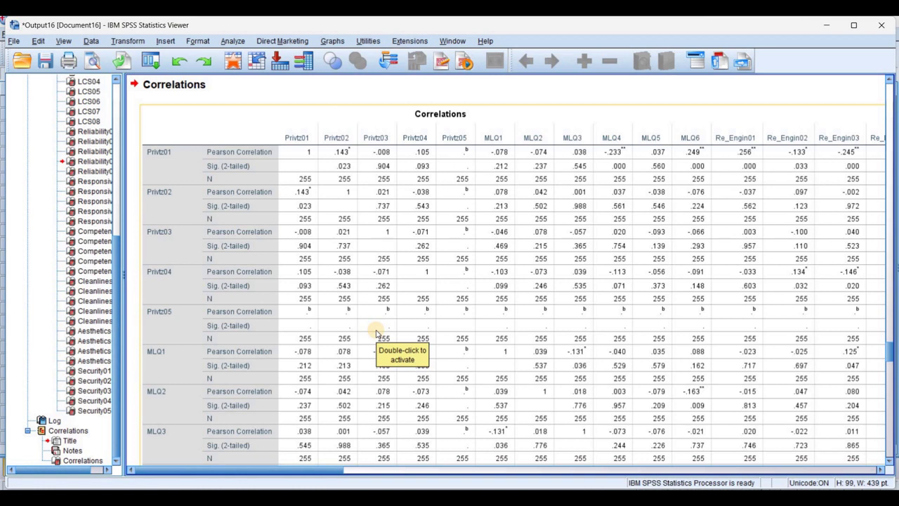
# - Open the Correlations table for editing and examine Privtz01's Pearson correlations with Privtz02 through Privtz04, and with Privtz05
pyautogui.click(453, 156)
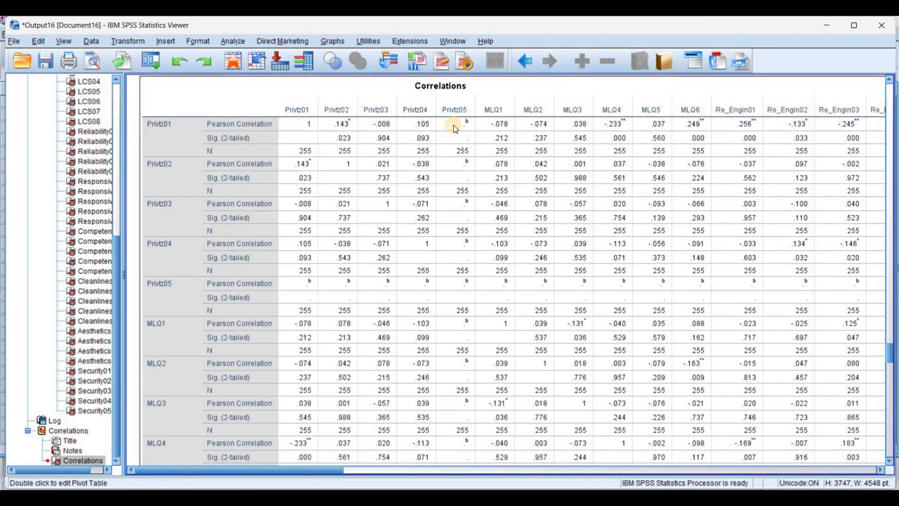
pyautogui.doubleClick(453, 128)
pyautogui.click(420, 116)
pyautogui.click(202, 115)
pyautogui.keyDown('shift'); pyautogui.click(280, 116); pyautogui.keyUp('shift')
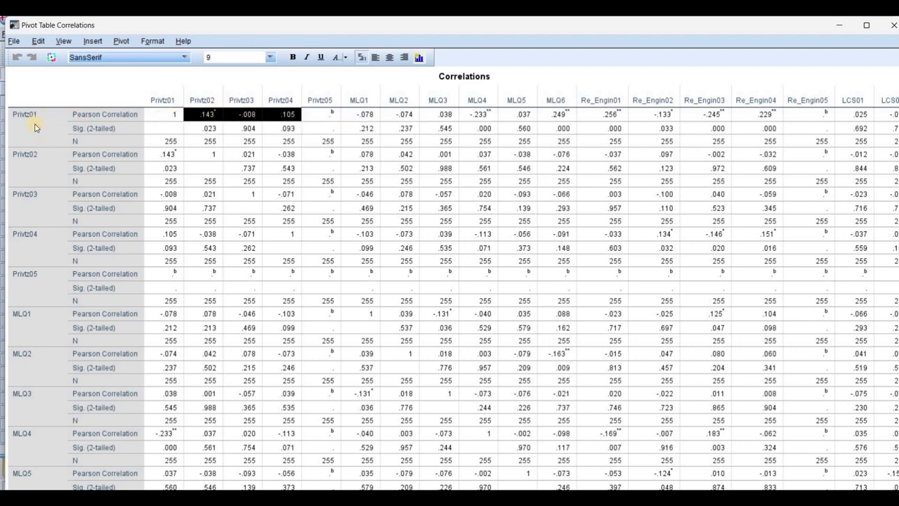
pyautogui.click(321, 116)
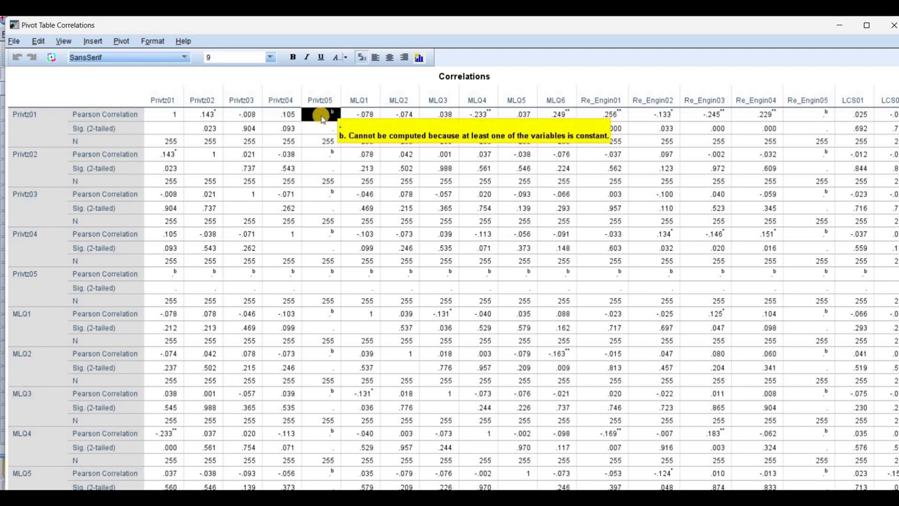
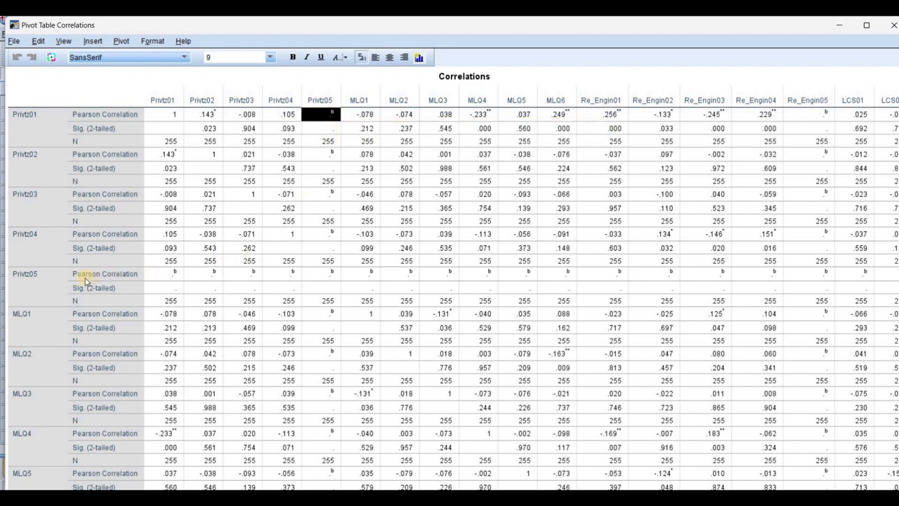
# - Examine the Privtz05 row of the Correlations table and the columns of the LCS, Reliability, Responsiv and Competency items
pyautogui.click(23, 285)
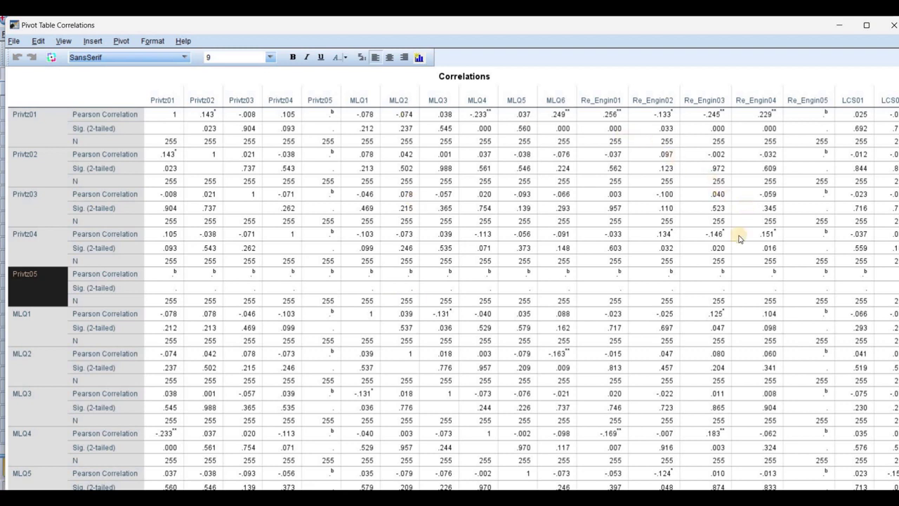
pyautogui.moveTo(654, 281)
pyautogui.click(894, 24)
pyautogui.moveTo(337, 472); pyautogui.dragTo(566, 470)
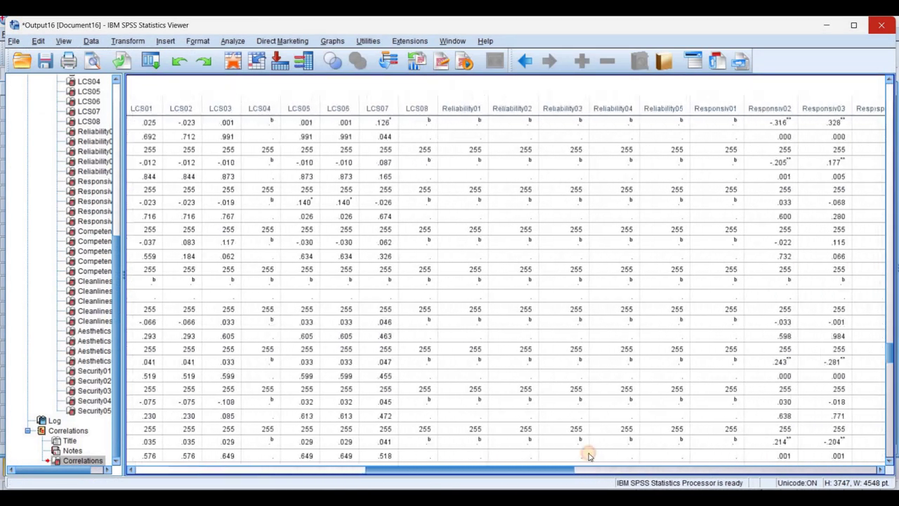
pyautogui.doubleClick(462, 235)
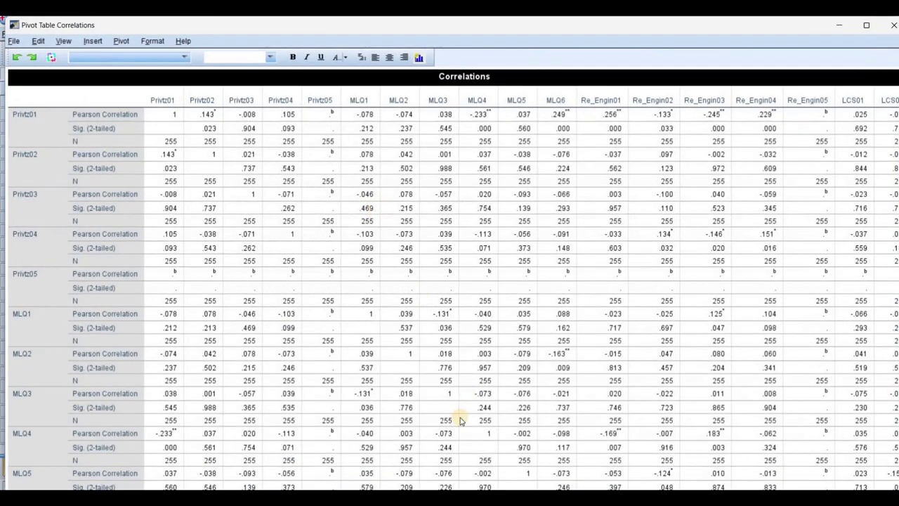
pyautogui.click(894, 25)
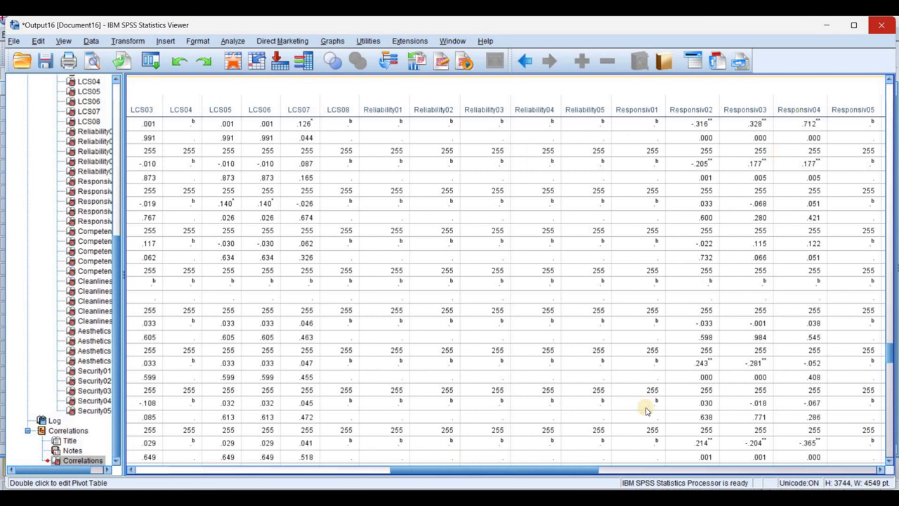
pyautogui.click(651, 471)
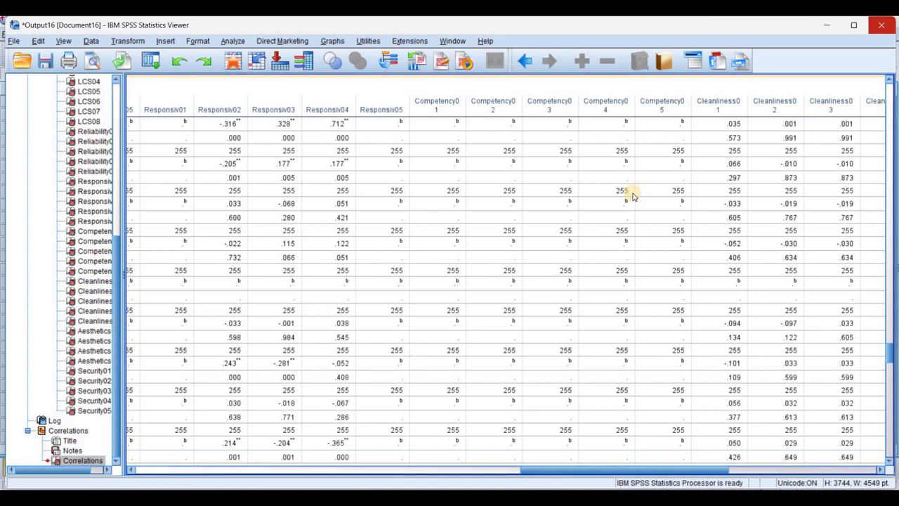
# - Close the correlation output without saving and add Privtz01 through Security05 as the variables of a Factor Analysis
pyautogui.click(882, 25)
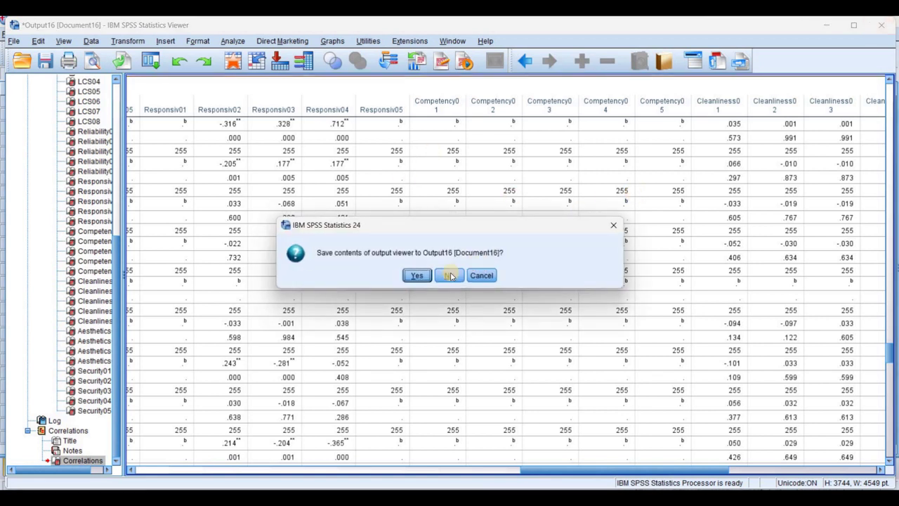
pyautogui.click(450, 276)
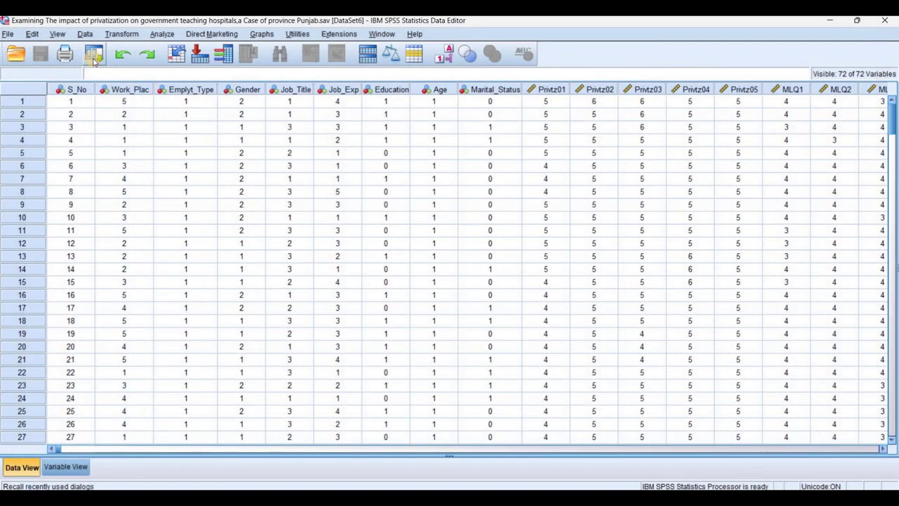
pyautogui.click(95, 62)
pyautogui.click(120, 118)
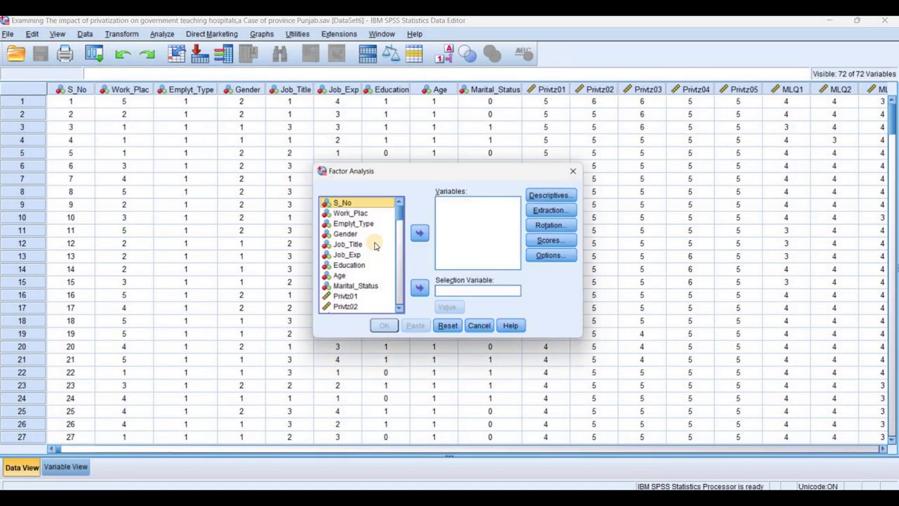
pyautogui.click(400, 228)
pyautogui.scroll(1, 397, 228)
pyautogui.click(343, 222)
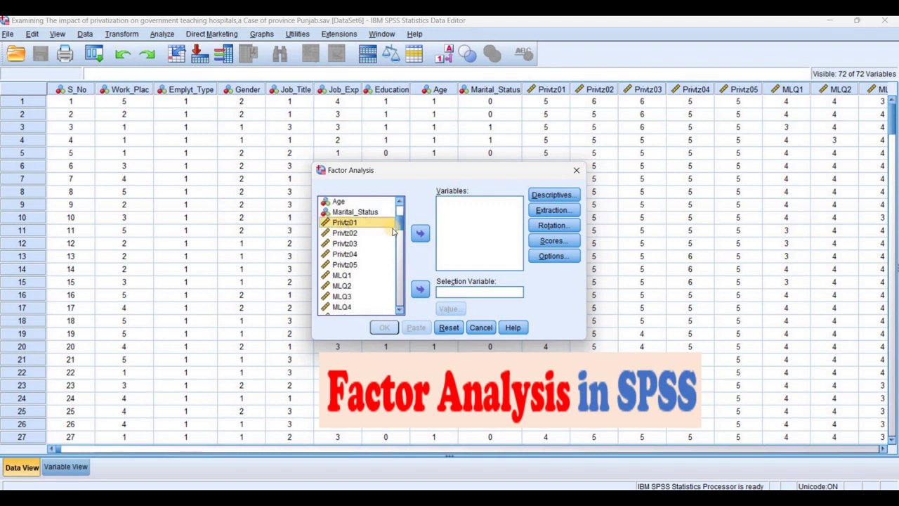
pyautogui.click(399, 300)
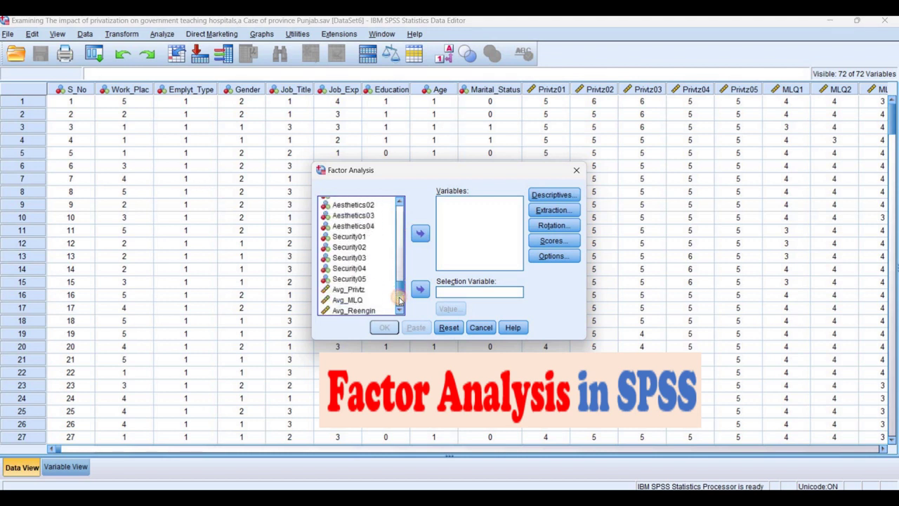
pyautogui.click(345, 203)
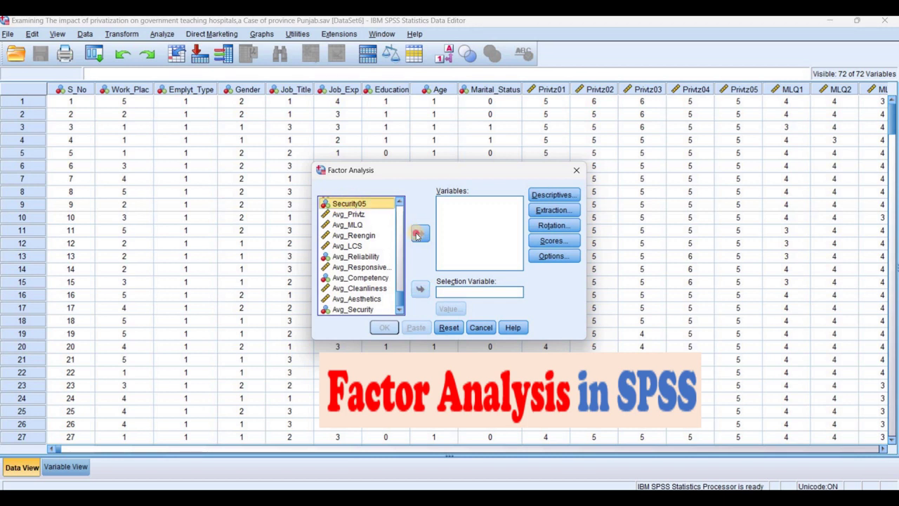
pyautogui.click(419, 234)
# - Request the determinant and the KMO and Bartlett's test of sphericity for the factor analysis
pyautogui.click(555, 195)
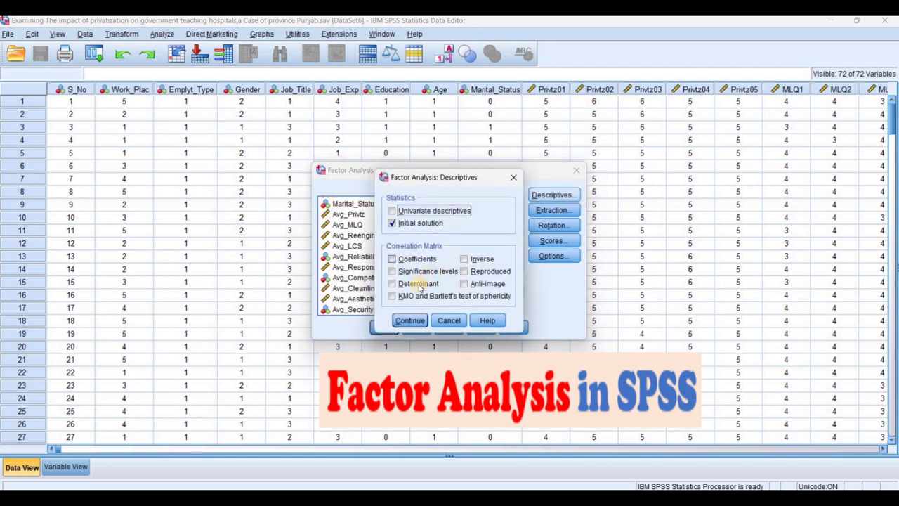
pyautogui.click(419, 284)
pyautogui.click(418, 295)
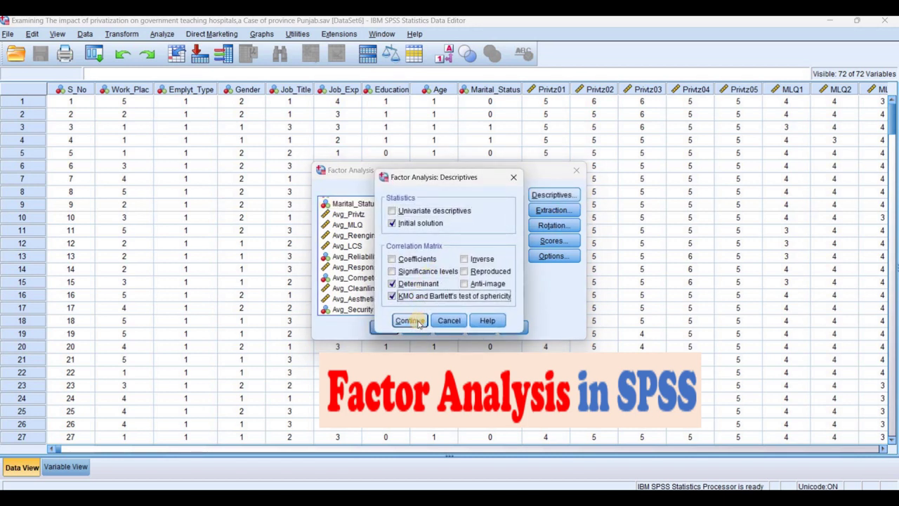
pyautogui.click(411, 320)
# - Add a scree plot to the principal components extraction and choose Varimax rotation
pyautogui.click(553, 211)
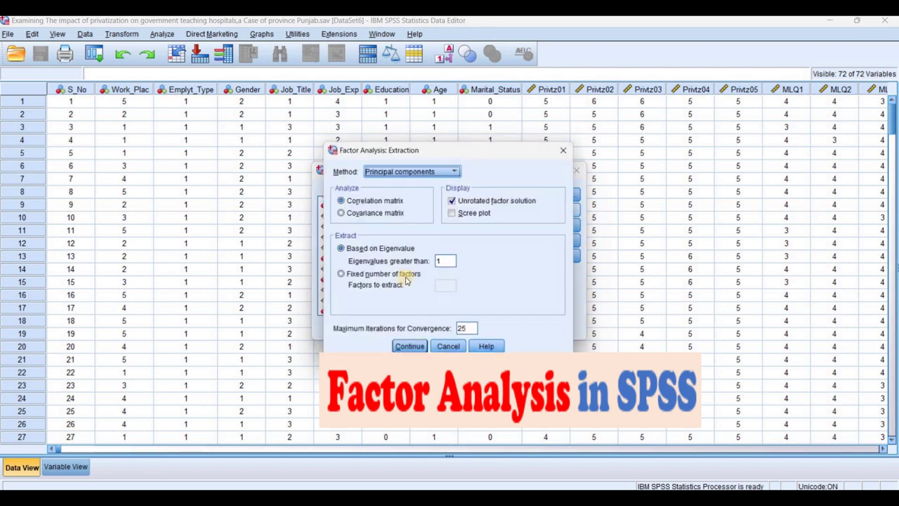
pyautogui.click(482, 213)
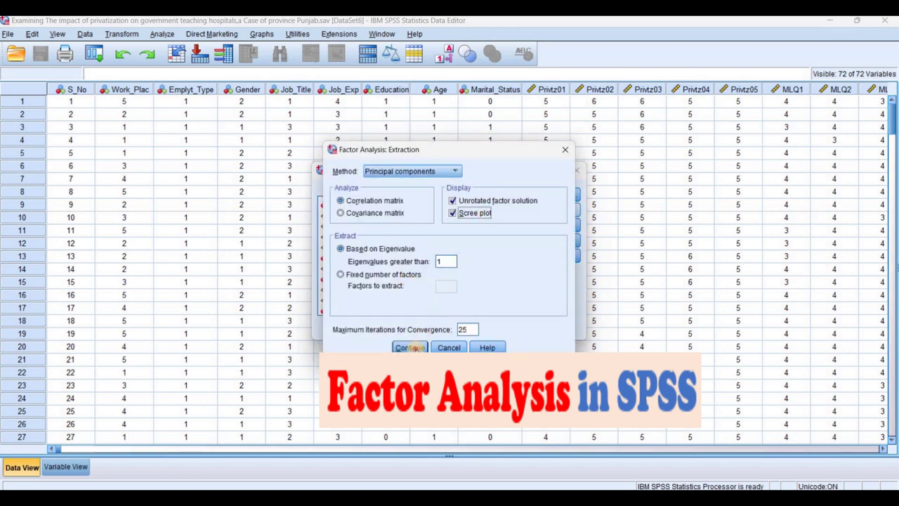
pyautogui.click(410, 347)
pyautogui.click(552, 225)
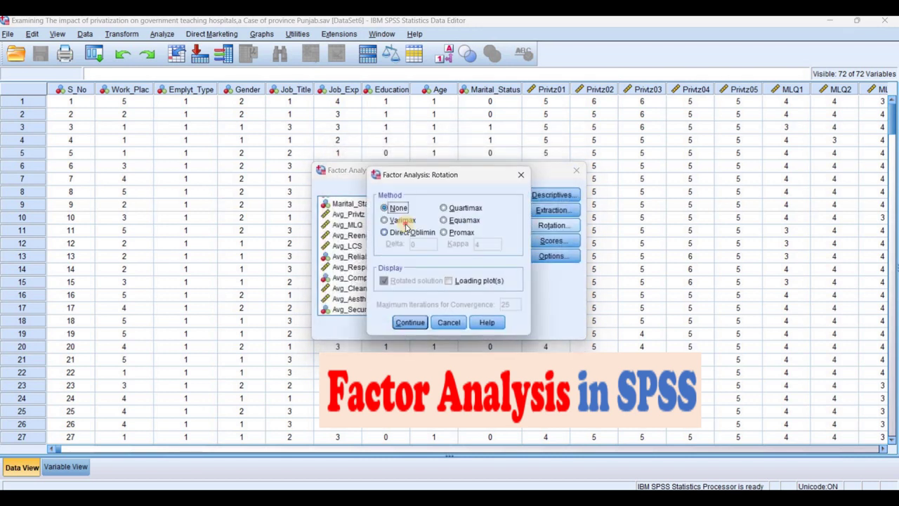
pyautogui.click(403, 221)
pyautogui.click(410, 322)
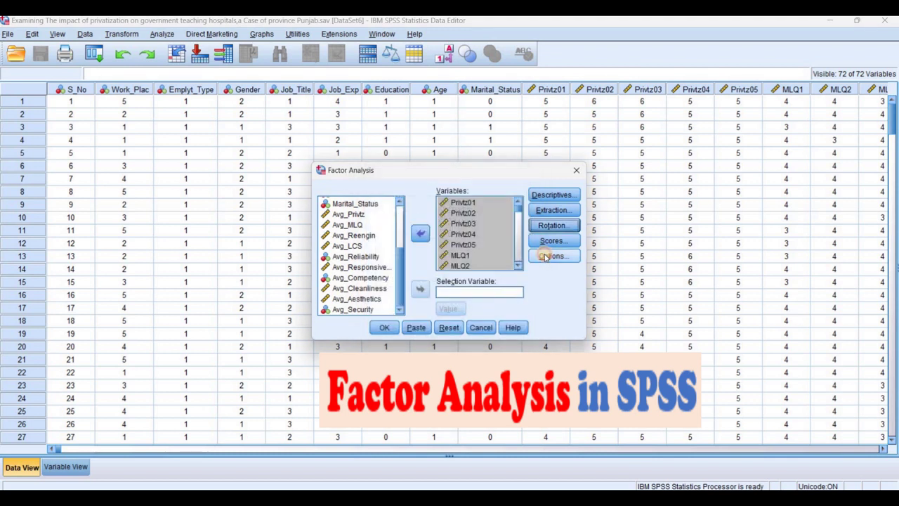
# - Sort the coefficients by size, suppress those with an absolute value below .3, and run the factor analysis
pyautogui.click(546, 257)
pyautogui.click(393, 269)
pyautogui.click(415, 281)
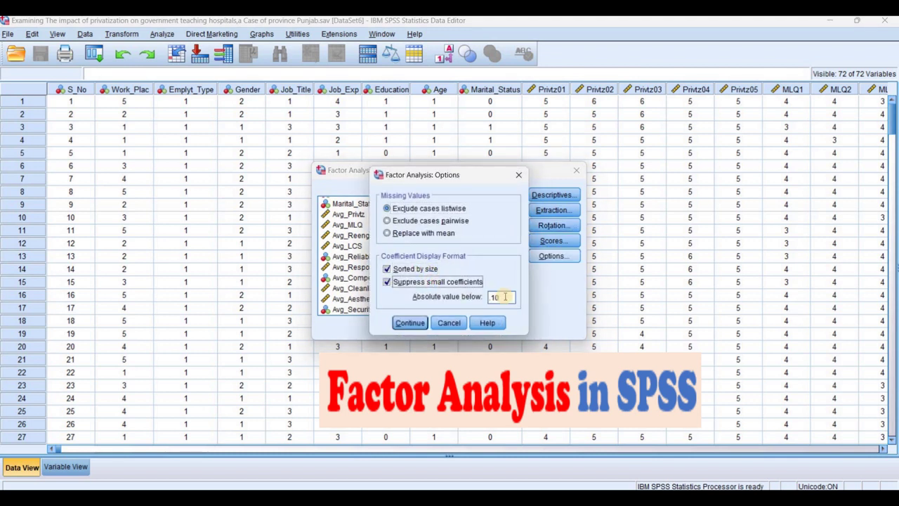
pyautogui.doubleClick(504, 297)
pyautogui.write('.3')
pyautogui.click(398, 323)
pyautogui.click(386, 325)
# - Open the Warnings table of the factor analysis output, read its text, and leave the table
pyautogui.click(237, 420)
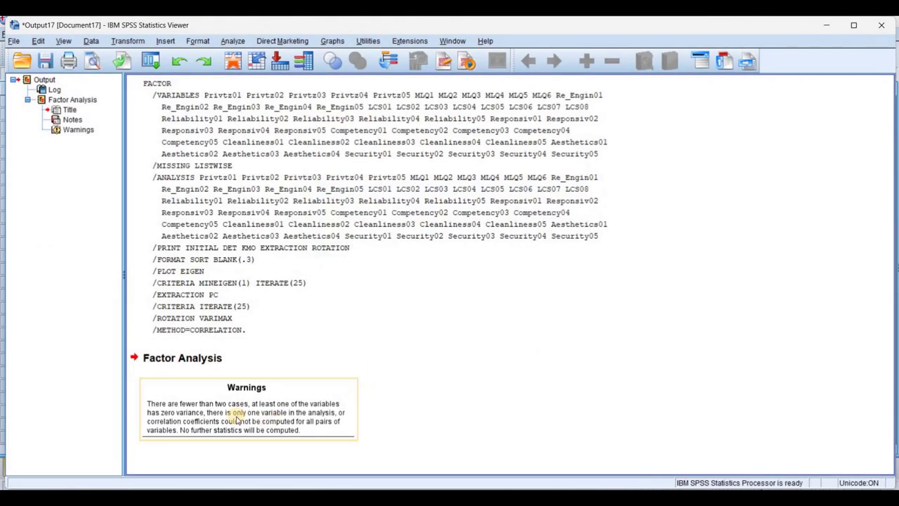
pyautogui.click(236, 420)
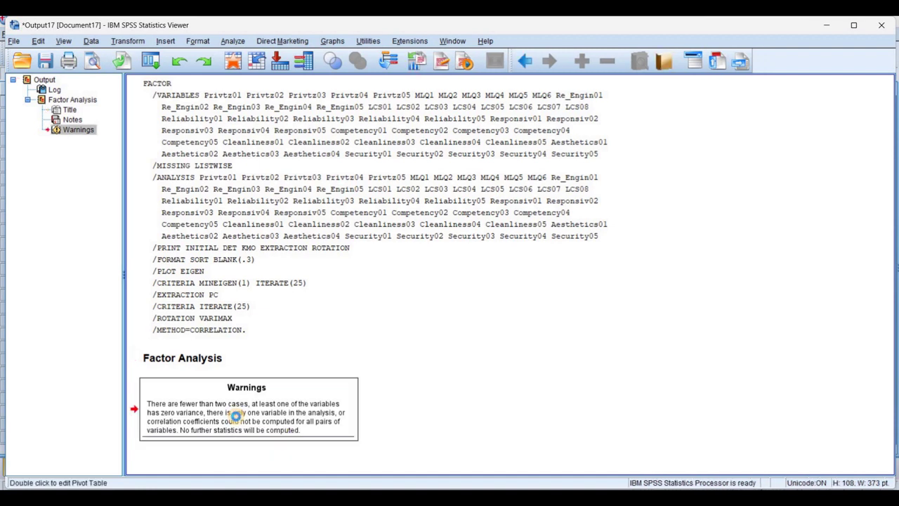
pyautogui.doubleClick(236, 420)
pyautogui.click(161, 405)
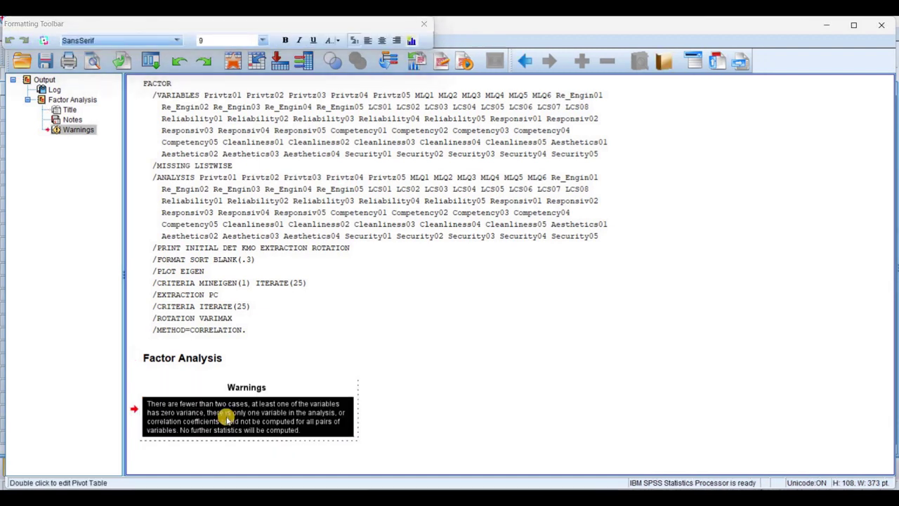
pyautogui.click(565, 431)
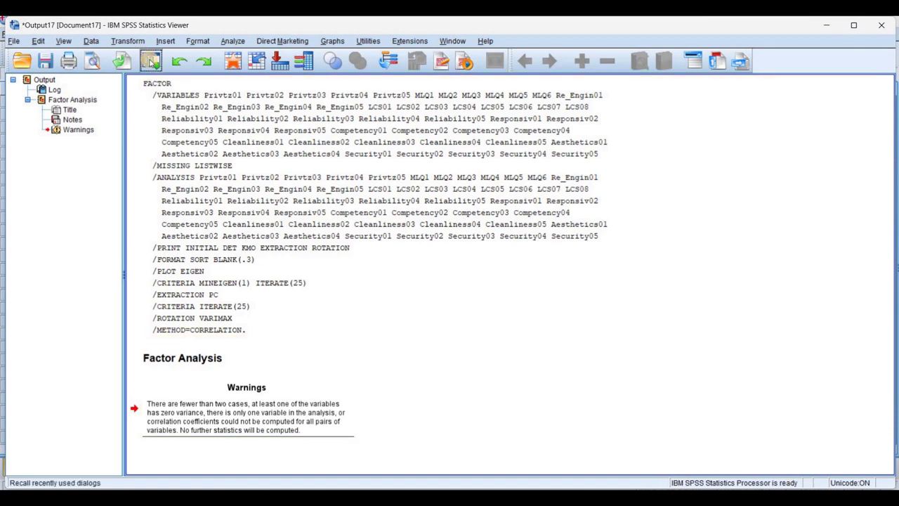
# - Set up a Linear Regression with Avg_Privtz as dependent and Avg_Reengin through Avg_Security as independent variables
pyautogui.click(151, 62)
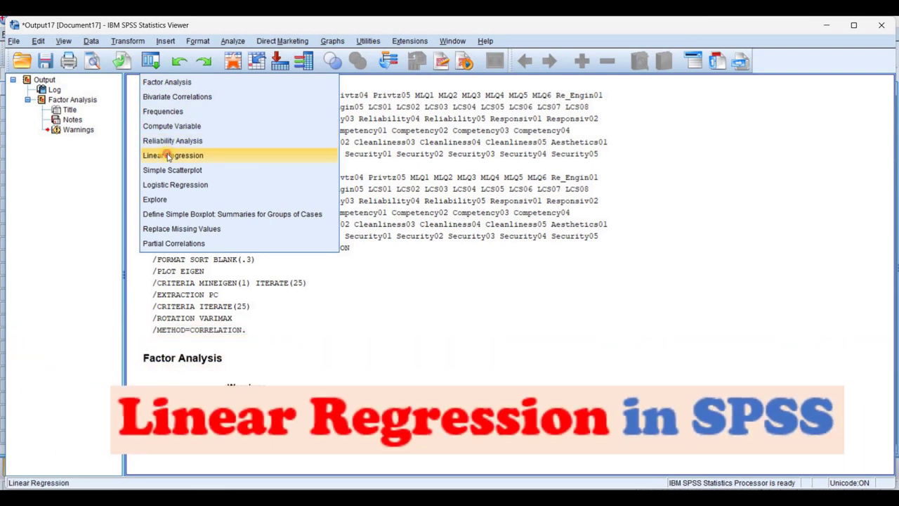
pyautogui.click(168, 156)
pyautogui.moveTo(390, 188); pyautogui.dragTo(391, 341)
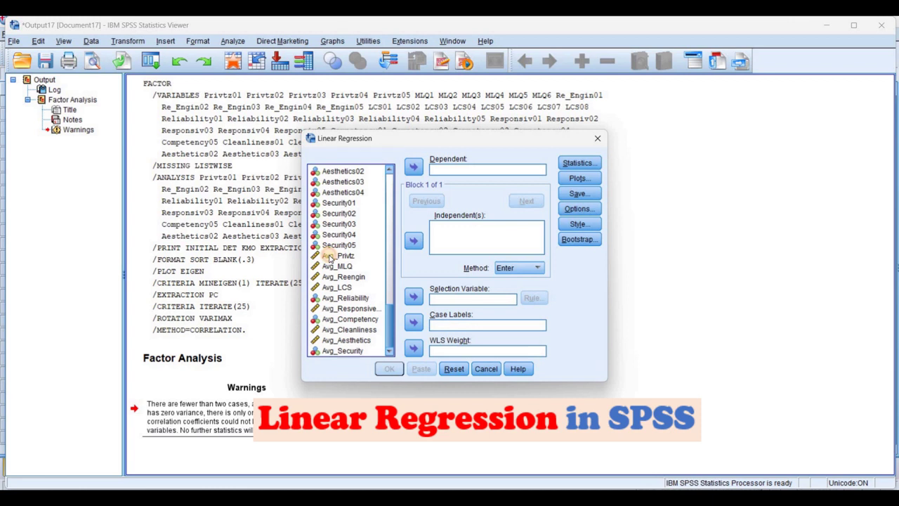
pyautogui.click(329, 256)
pyautogui.click(414, 164)
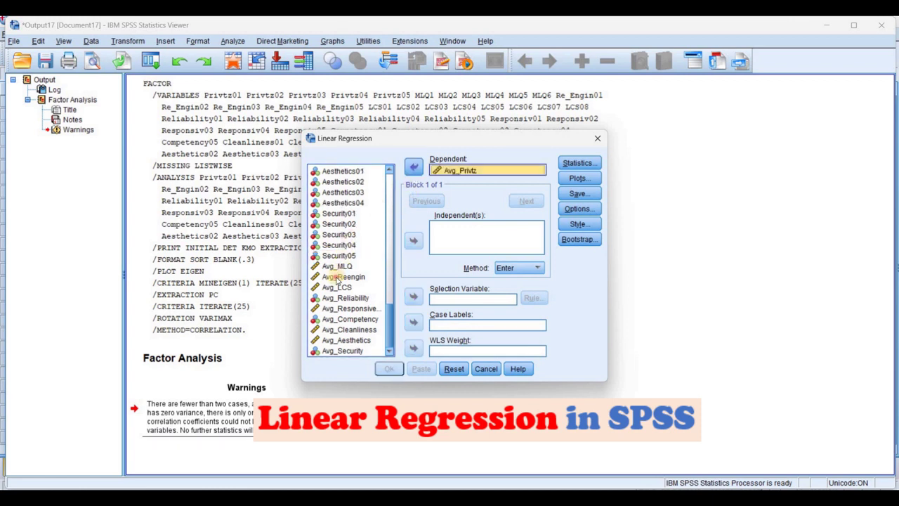
pyautogui.click(338, 278)
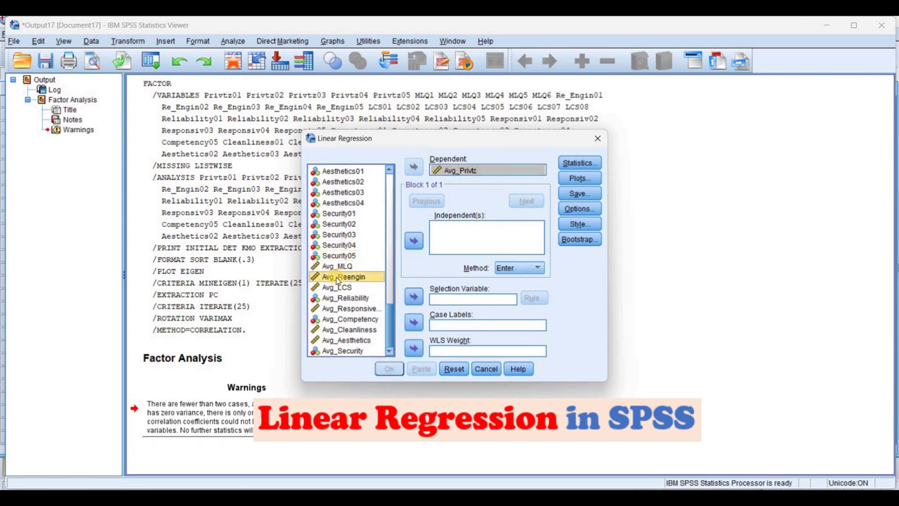
pyautogui.keyDown('shift'); pyautogui.click(349, 330); pyautogui.keyUp('shift')
pyautogui.keyDown('shift'); pyautogui.click(348, 340); pyautogui.keyUp('shift')
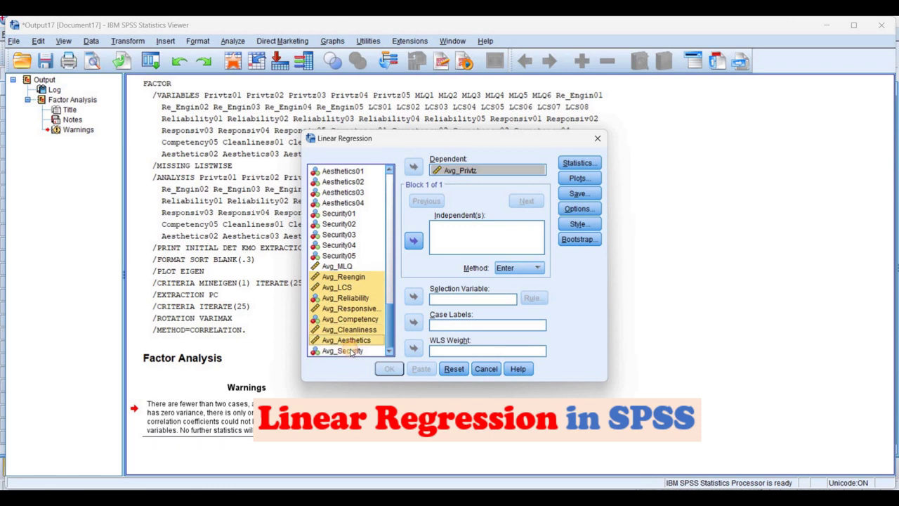
pyautogui.keyDown('shift'); pyautogui.click(346, 351); pyautogui.keyUp('shift')
pyautogui.click(414, 239)
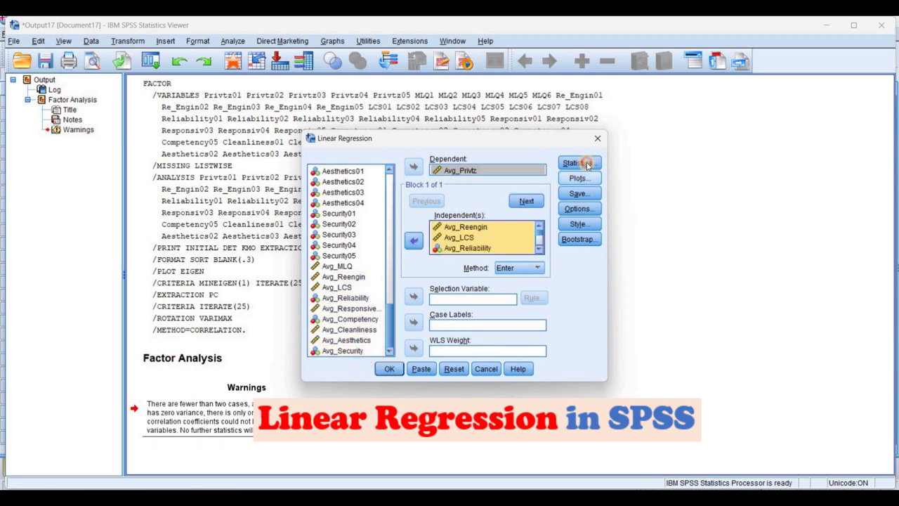
# - Add Durbin-Watson, collinearity diagnostics and 95% confidence intervals to the regression statistics
pyautogui.click(578, 163)
pyautogui.click(367, 275)
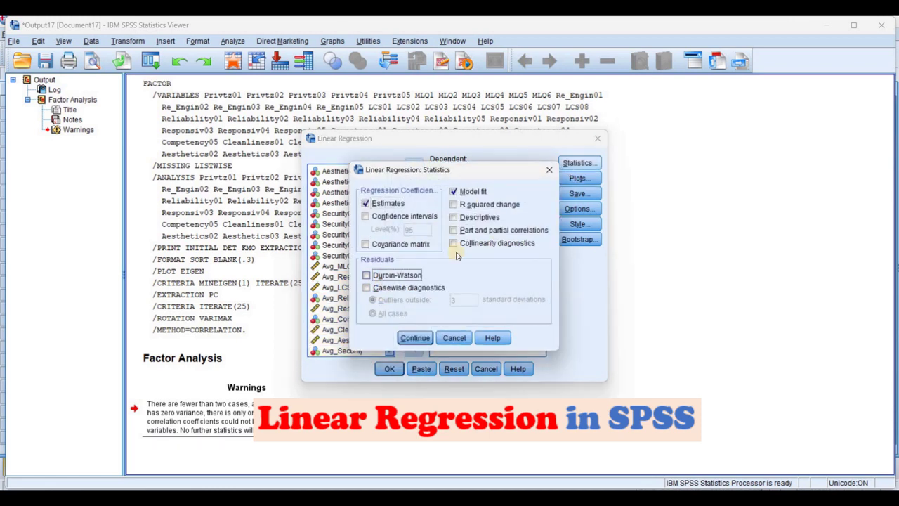
pyautogui.click(471, 247)
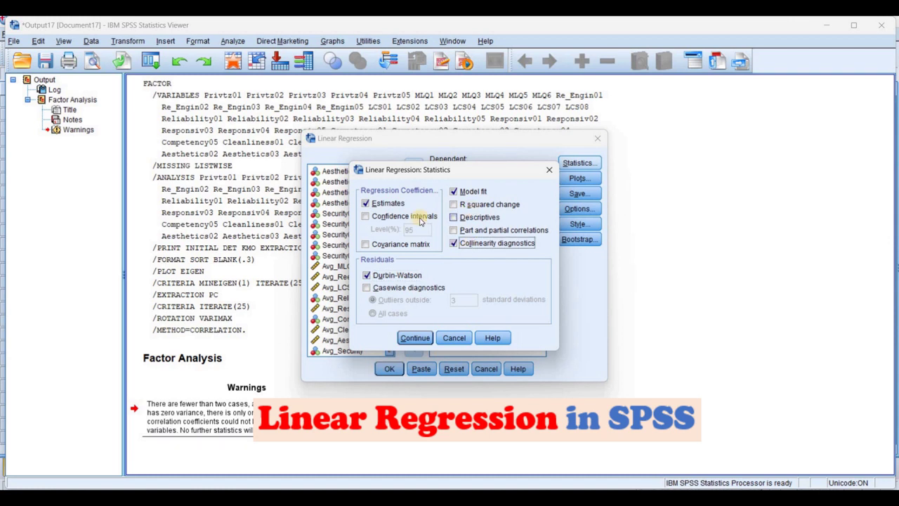
pyautogui.click(379, 217)
pyautogui.click(416, 338)
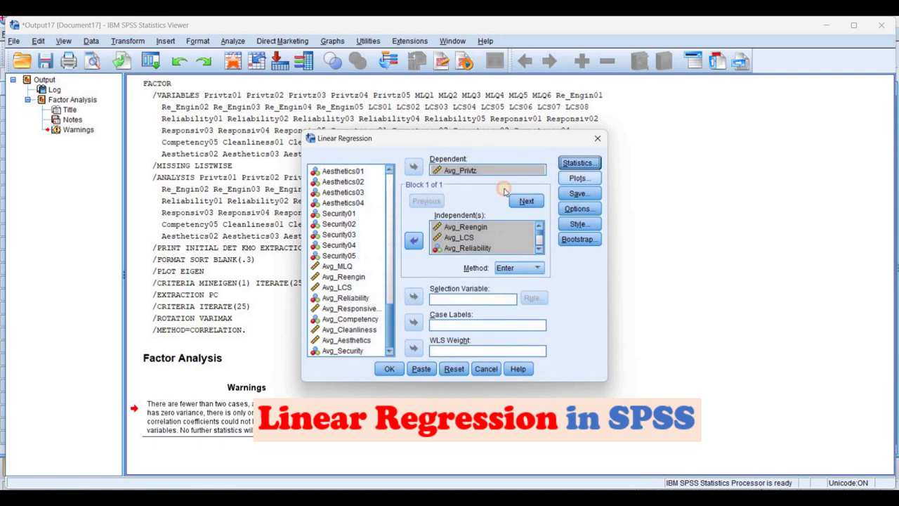
# - Request a scatterplot plus a histogram and normal probability plot of the standardized residuals, and run the regression
pyautogui.click(580, 178)
pyautogui.click(452, 235)
pyautogui.click(386, 215)
pyautogui.click(452, 261)
pyautogui.click(355, 298)
pyautogui.click(355, 310)
pyautogui.click(415, 334)
pyautogui.click(389, 369)
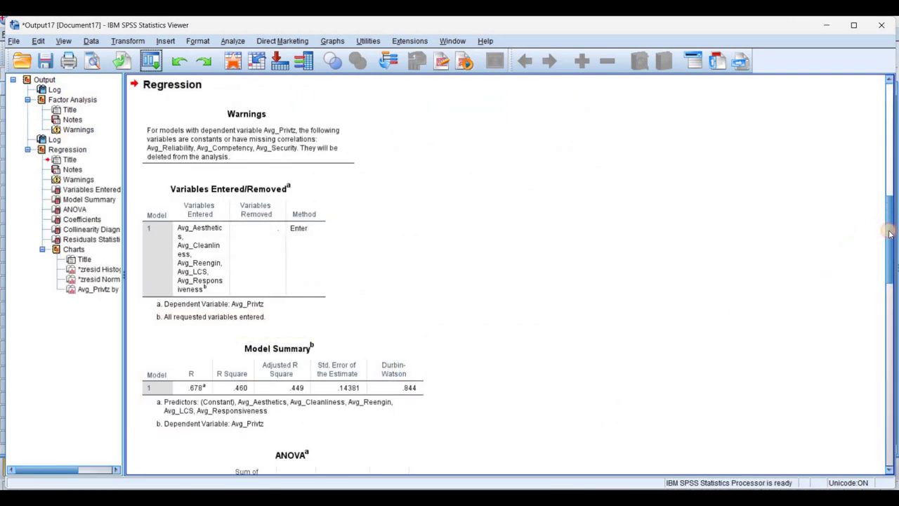
# - Review the regression output from the Warnings through Model Summary and ANOVA to the Coefficients and Collinearity Diagnostics
pyautogui.scroll(-2, 274, 168)
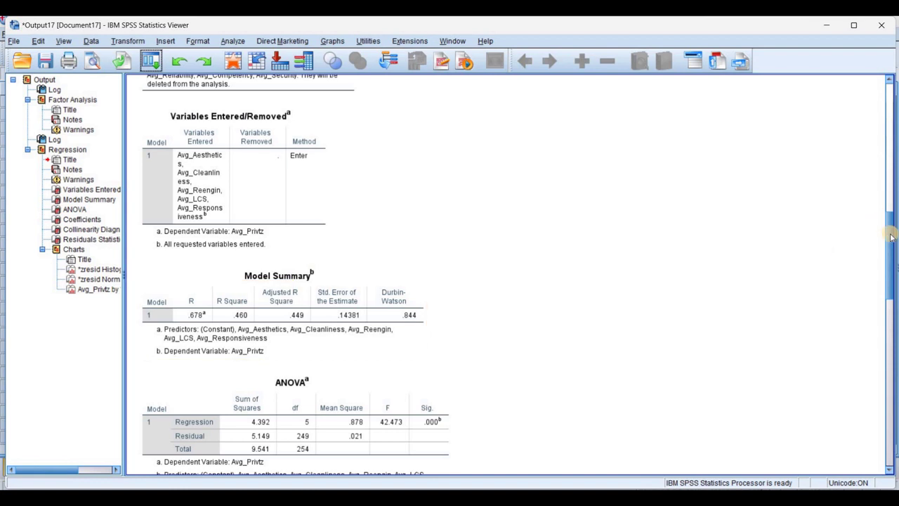
pyautogui.scroll(-4, 891, 263)
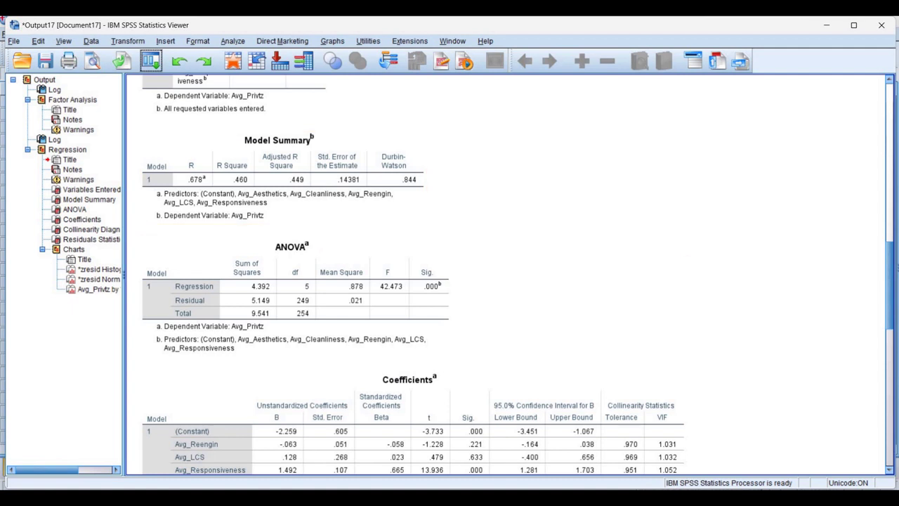
pyautogui.moveTo(891, 275); pyautogui.dragTo(891, 316)
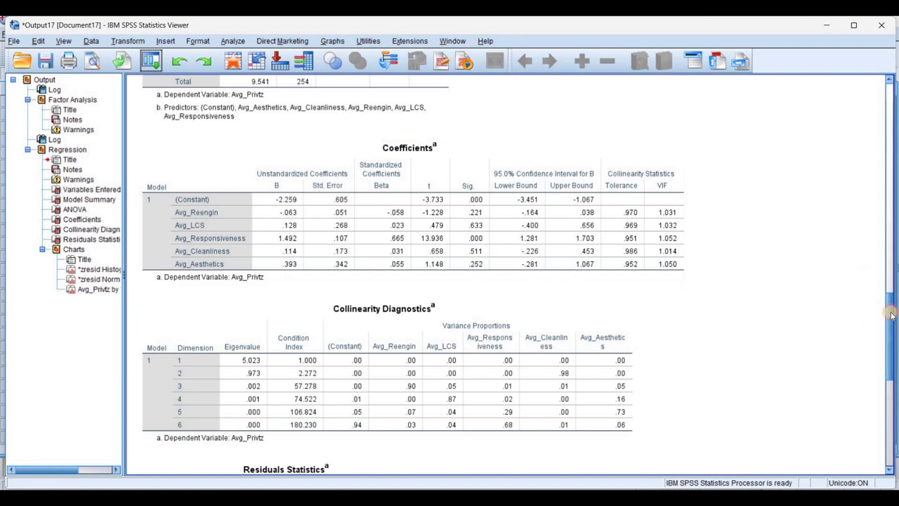
# - Examine the normal P-P plot of the Avg_Privtz residuals in the Chart Editor and the residual scatterplot below it
pyautogui.moveTo(891, 325); pyautogui.dragTo(891, 365)
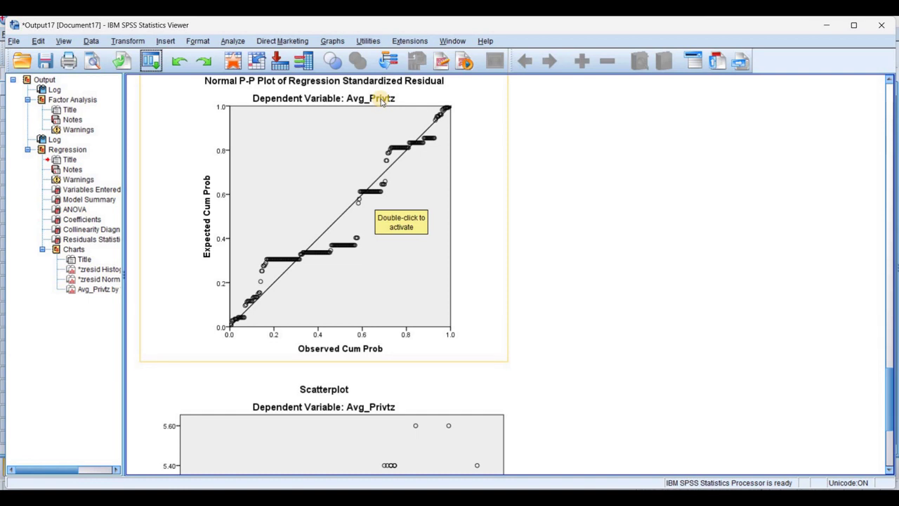
pyautogui.click(307, 272)
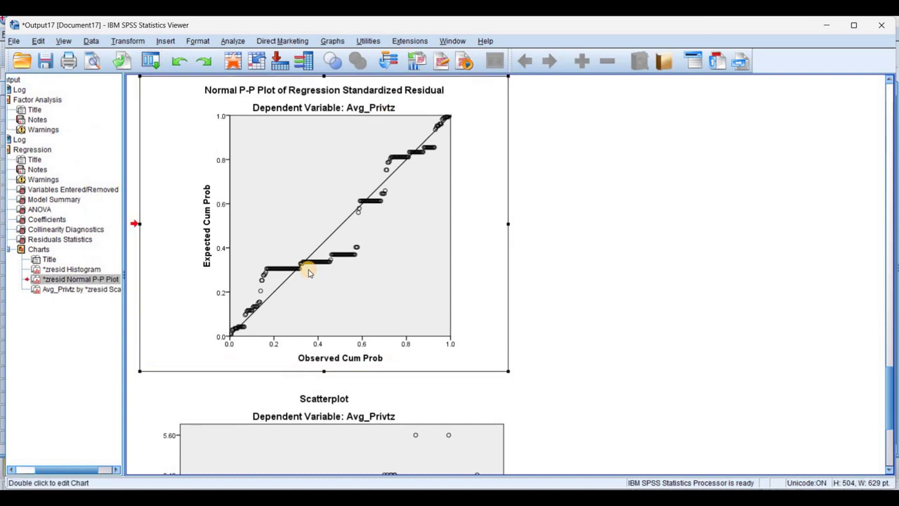
pyautogui.doubleClick(308, 273)
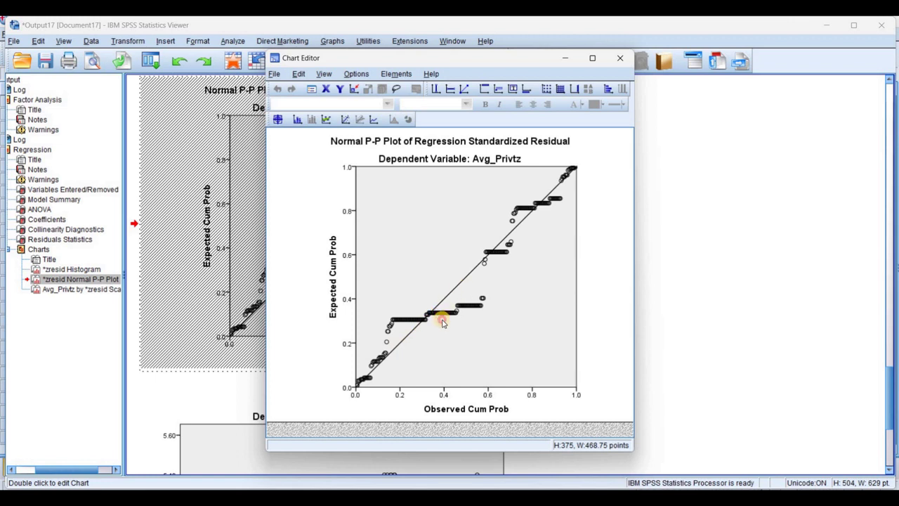
pyautogui.click(391, 324)
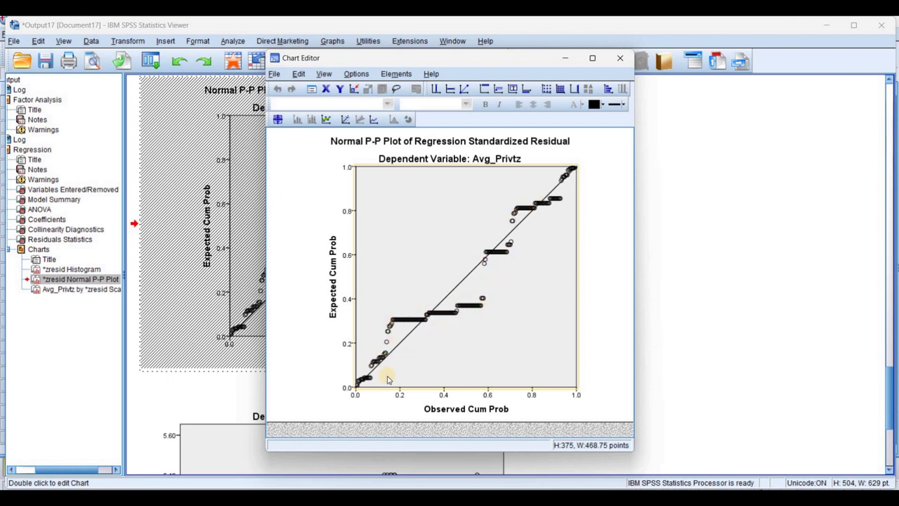
pyautogui.click(619, 58)
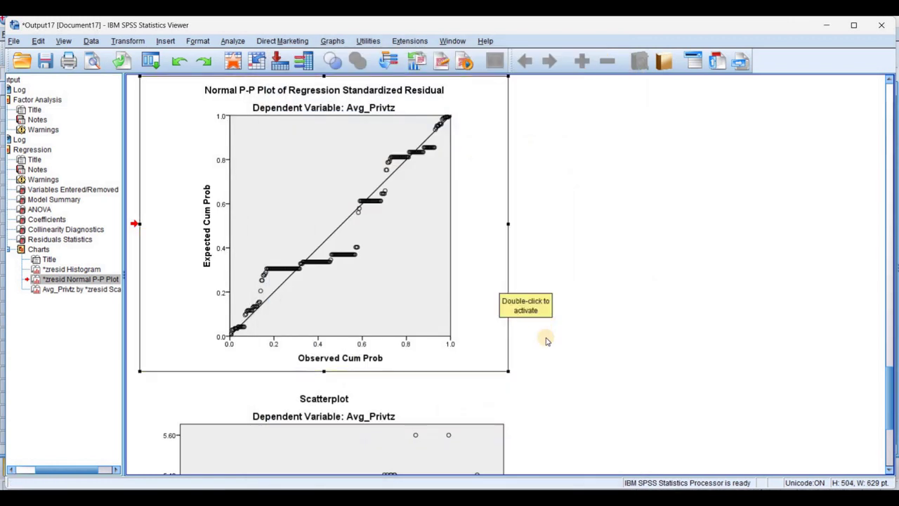
pyautogui.scroll(-5, 547, 340)
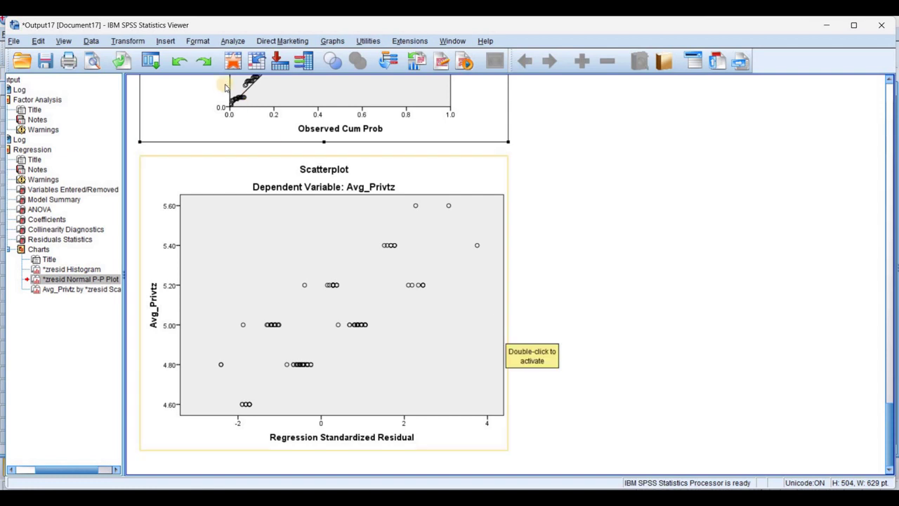
pyautogui.click(151, 61)
pyautogui.click(176, 96)
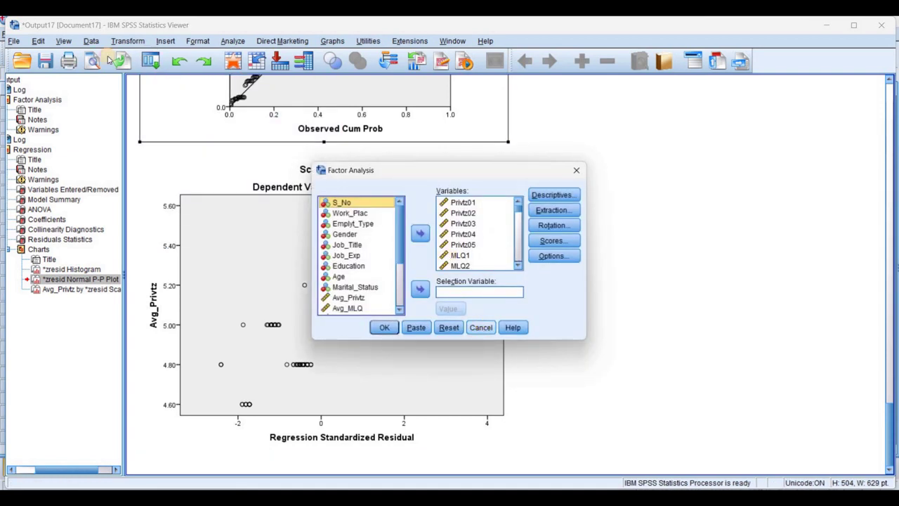
pyautogui.click(482, 327)
# - Rerun the Linear Regression with Avg_Aesthetics as the dependent variable and Avg_Privtz moved to the independent variables
pyautogui.click(150, 61)
pyautogui.click(171, 83)
pyautogui.click(475, 170)
pyautogui.click(414, 166)
pyautogui.click(411, 242)
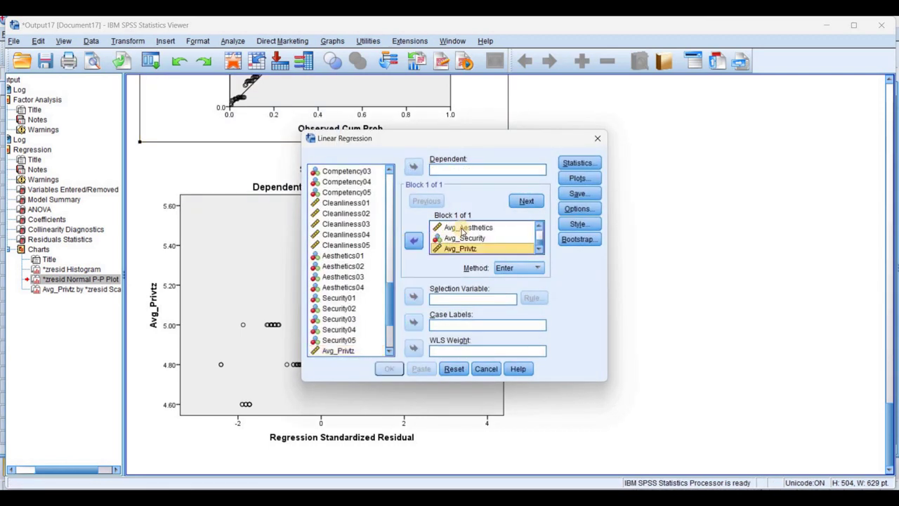
pyautogui.click(462, 228)
pyautogui.click(413, 241)
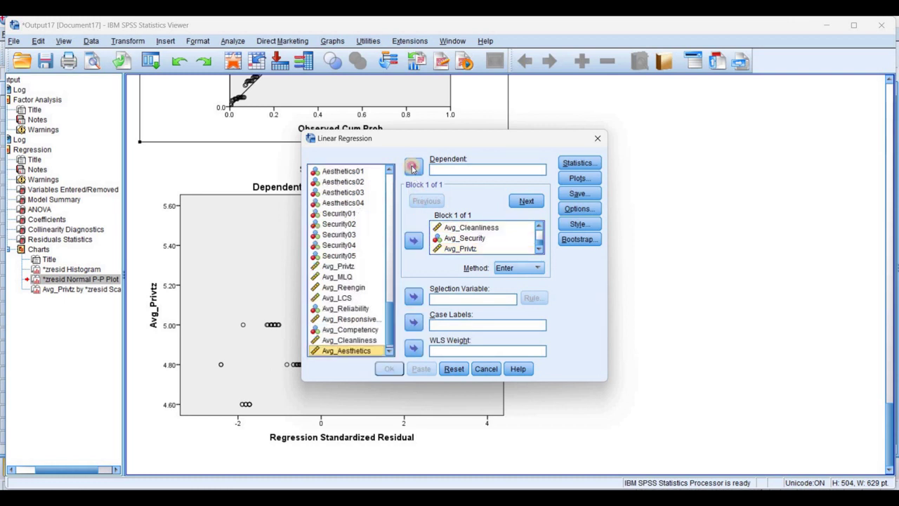
pyautogui.click(413, 166)
pyautogui.click(390, 369)
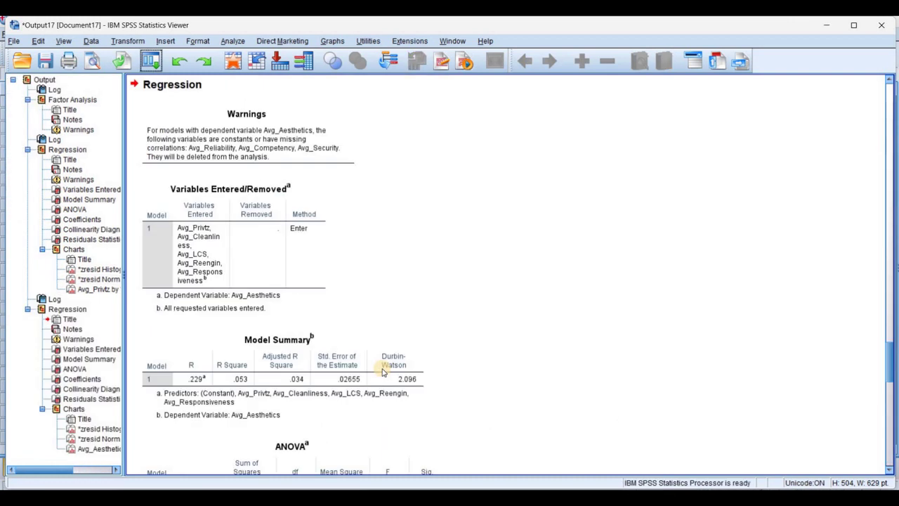
# - Review the Avg_Aesthetics regression's model summary, ANOVA, coefficients, residual scatterplot and normal P-P plot
pyautogui.scroll(-5, 383, 371)
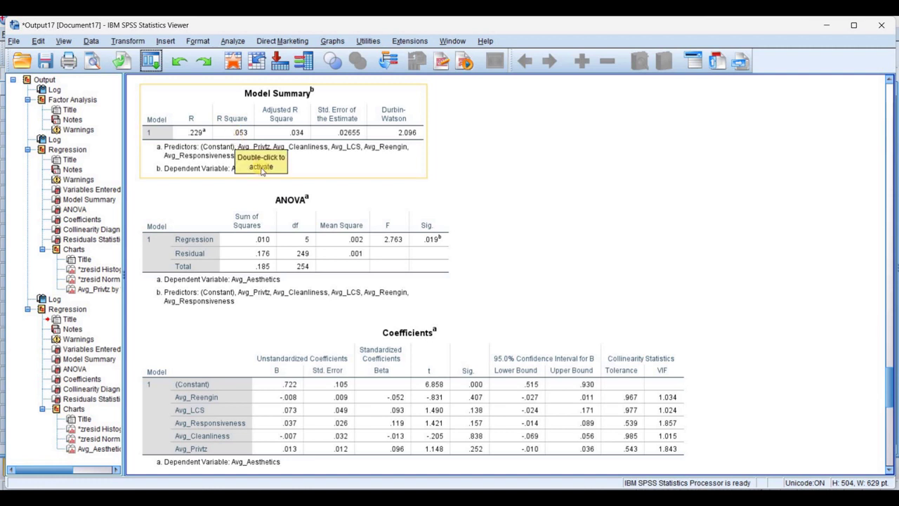
pyautogui.moveTo(894, 379); pyautogui.dragTo(895, 437)
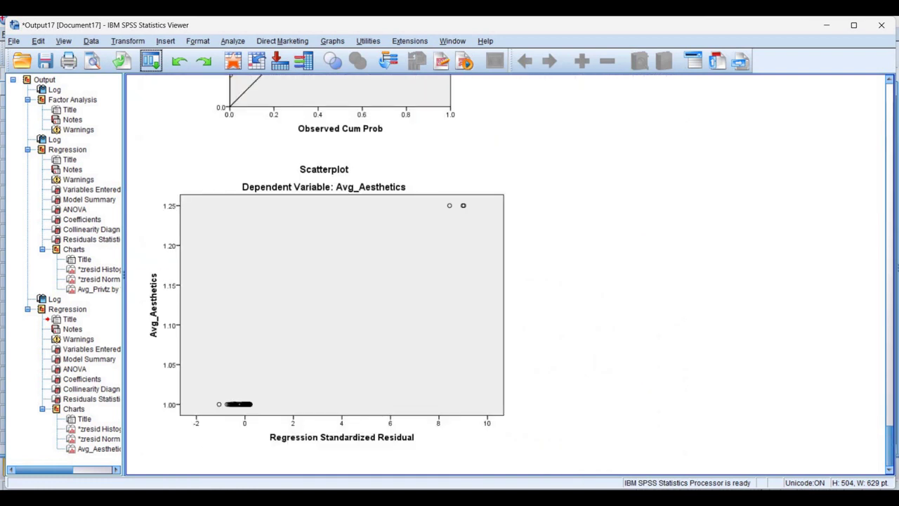
pyautogui.scroll(3, 317, 197)
pyautogui.scroll(3, 308, 180)
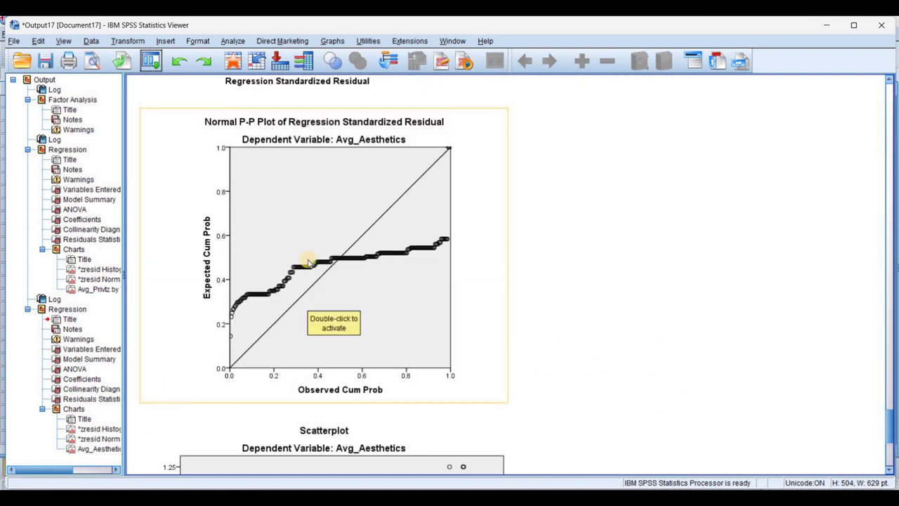
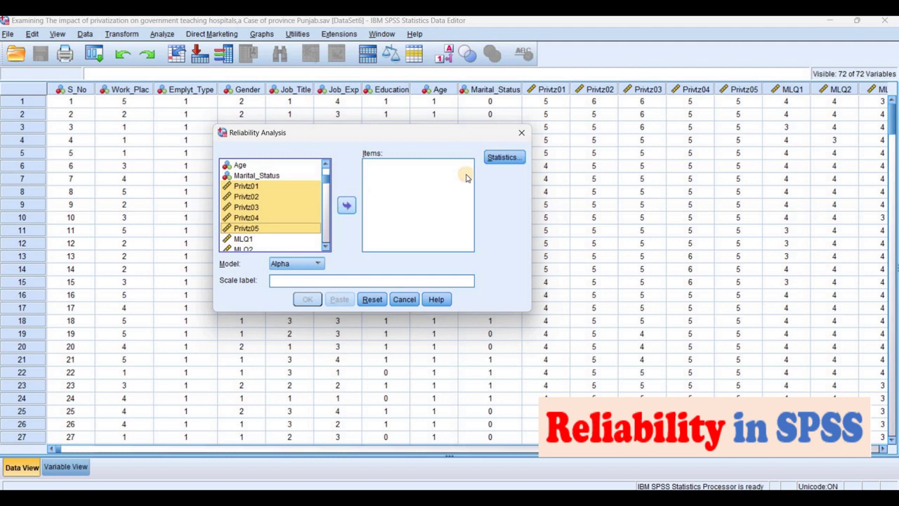
# - Run a Reliability Analysis on Privtz01 to Privtz05 with Scale if item deleted, and check Cronbach's alpha and the item-total statistics
pyautogui.click(502, 156)
pyautogui.click(378, 198)
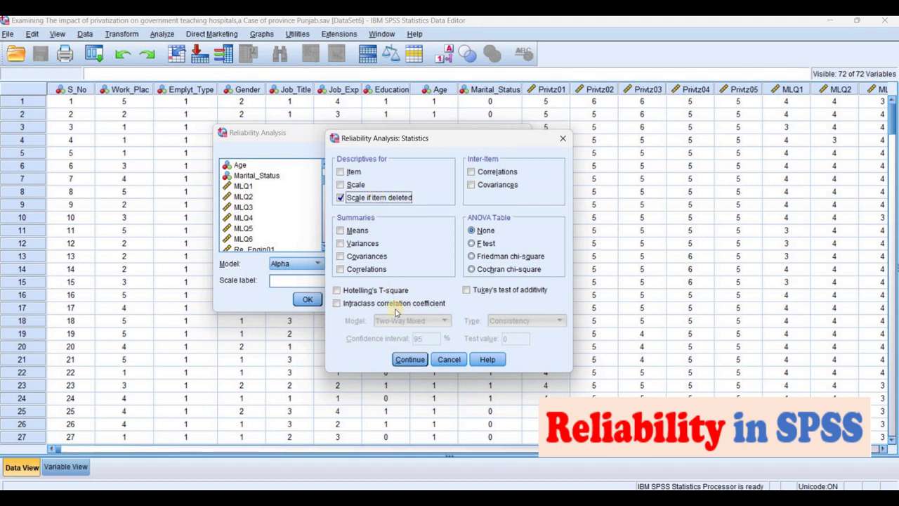
pyautogui.click(409, 359)
pyautogui.click(309, 300)
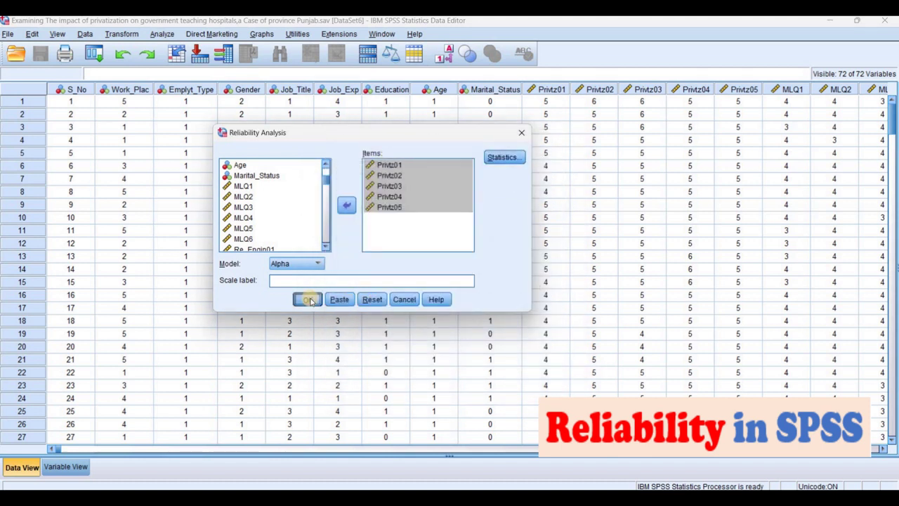
pyautogui.scroll(-2, 180, 281)
pyautogui.click(180, 282)
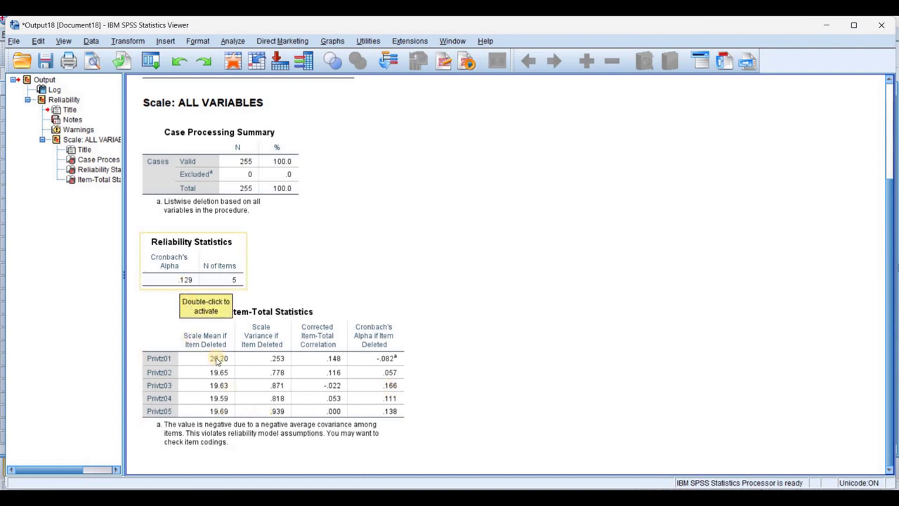
pyautogui.click(165, 414)
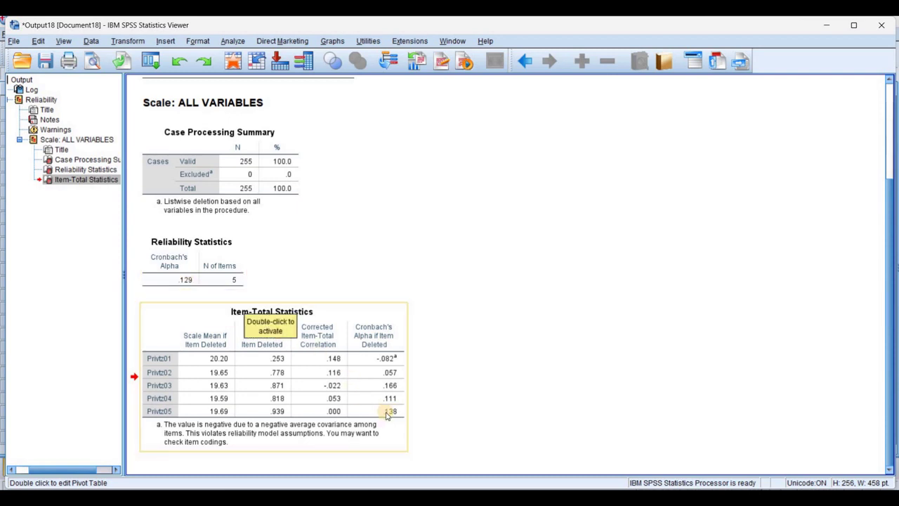
# - Rerun the Reliability Analysis without Privtz05 and compare its output with the five-item run
pyautogui.click(151, 61)
pyautogui.click(168, 82)
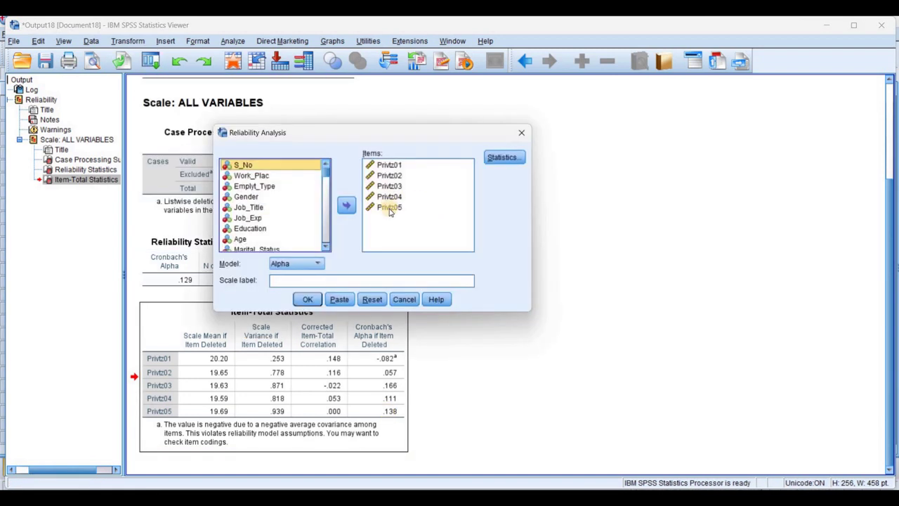
pyautogui.click(344, 205)
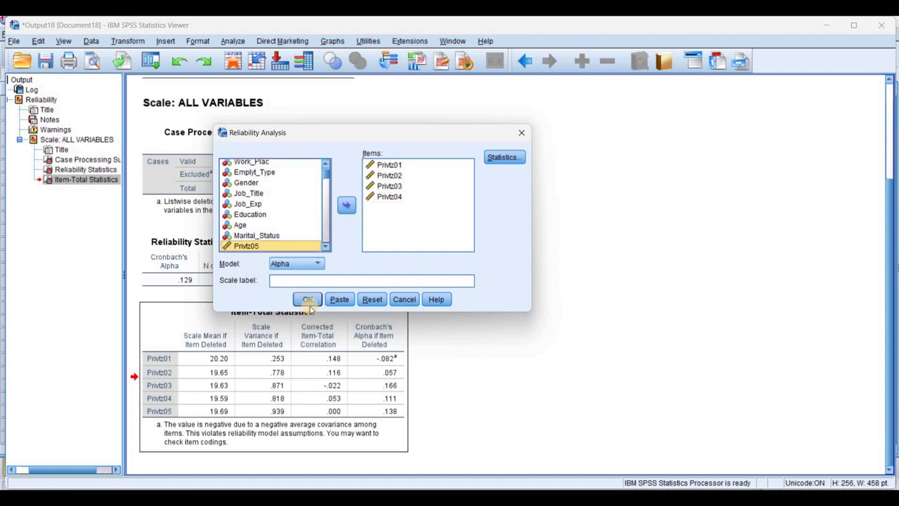
pyautogui.click(309, 299)
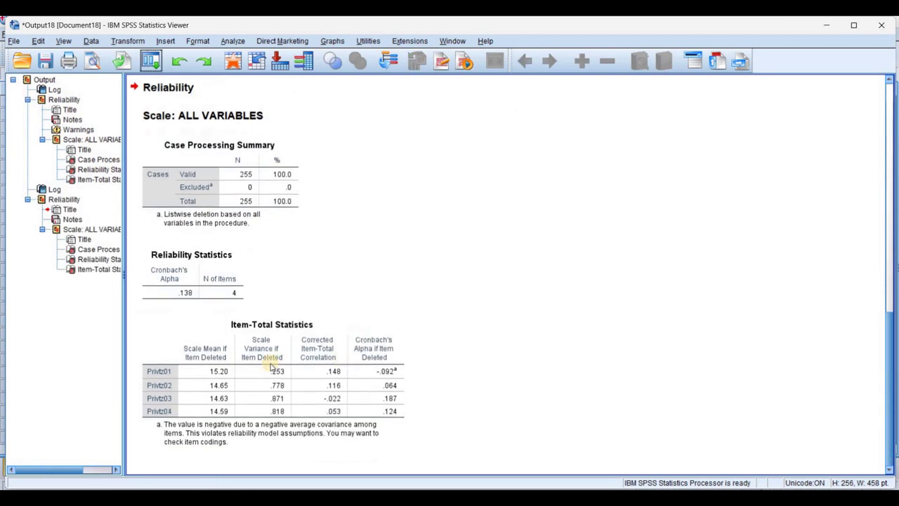
pyautogui.scroll(5, 186, 300)
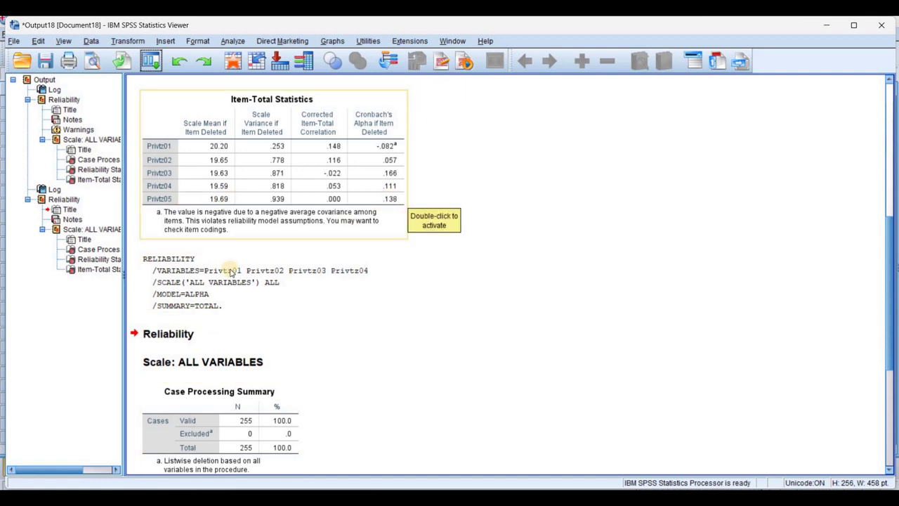
pyautogui.scroll(-5, 175, 211)
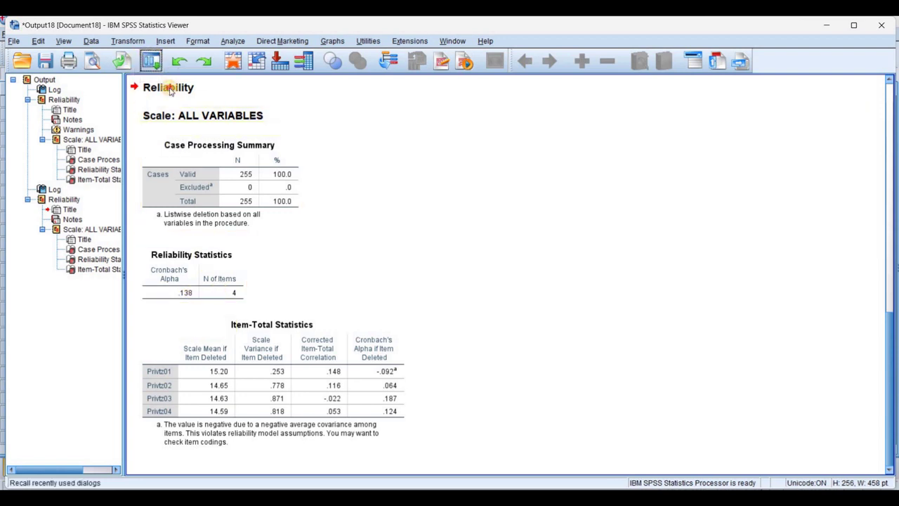
# - Recall the Reliability Analysis and remove Privtz01 to Privtz04 from its items
pyautogui.click(151, 61)
pyautogui.press('Return')
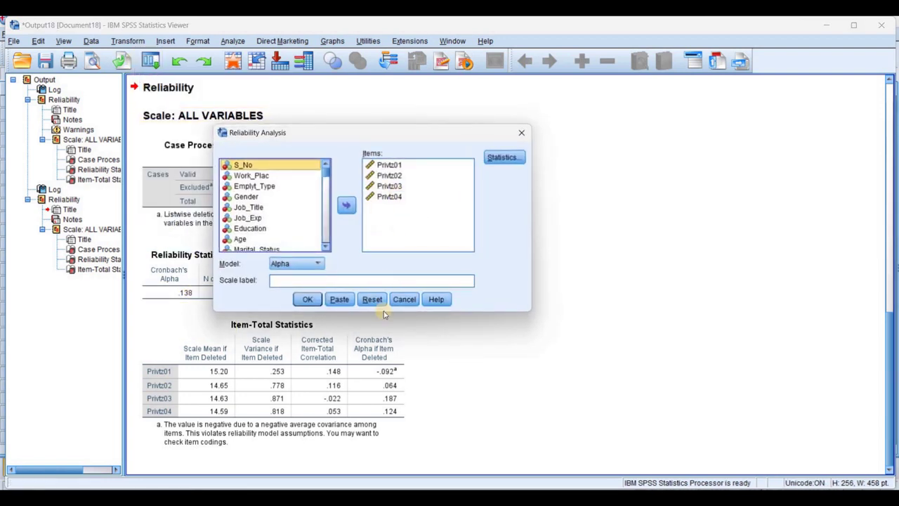
pyautogui.click(382, 198)
pyautogui.keyDown('shift'); pyautogui.click(389, 164); pyautogui.keyUp('shift')
pyautogui.click(347, 205)
# - Run the Reliability Analysis on MLQ1 to MLQ6 and check Cronbach's alpha and the item-total statistics
pyautogui.click(327, 247)
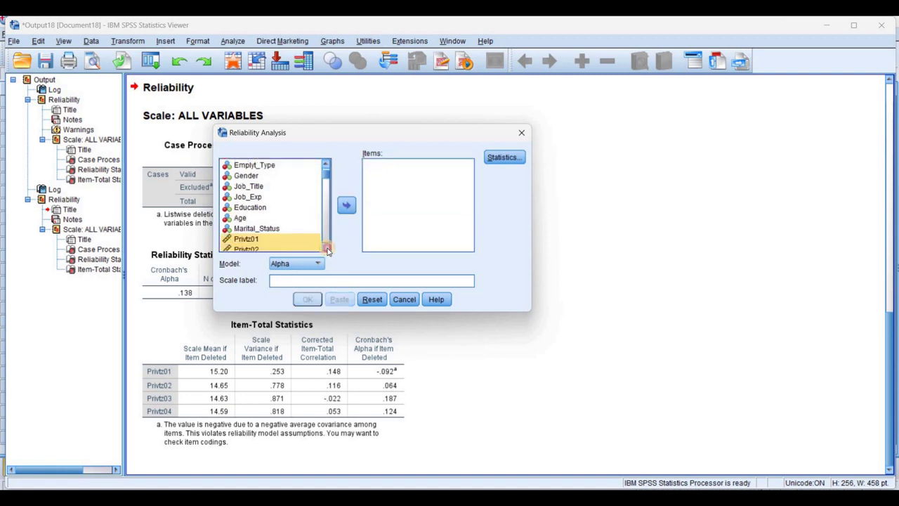
pyautogui.scroll(-3, 327, 250)
pyautogui.click(242, 208)
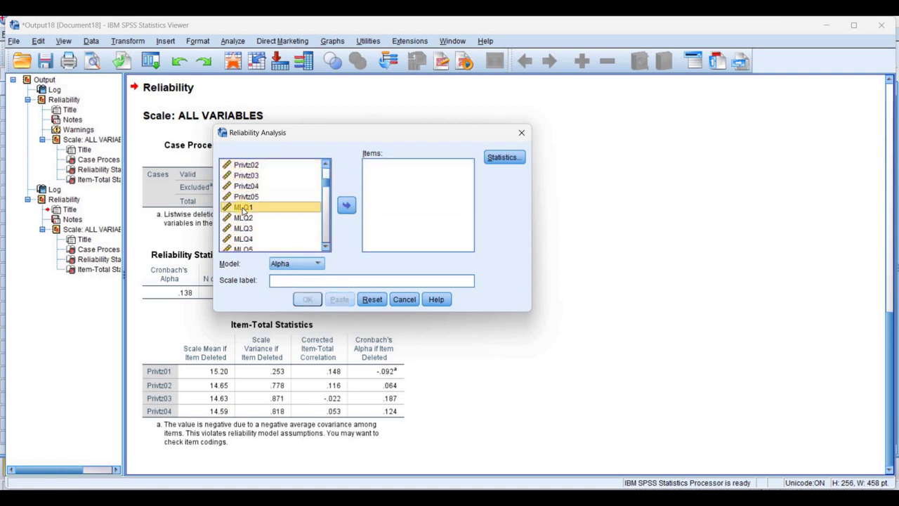
pyautogui.doubleClick(326, 246)
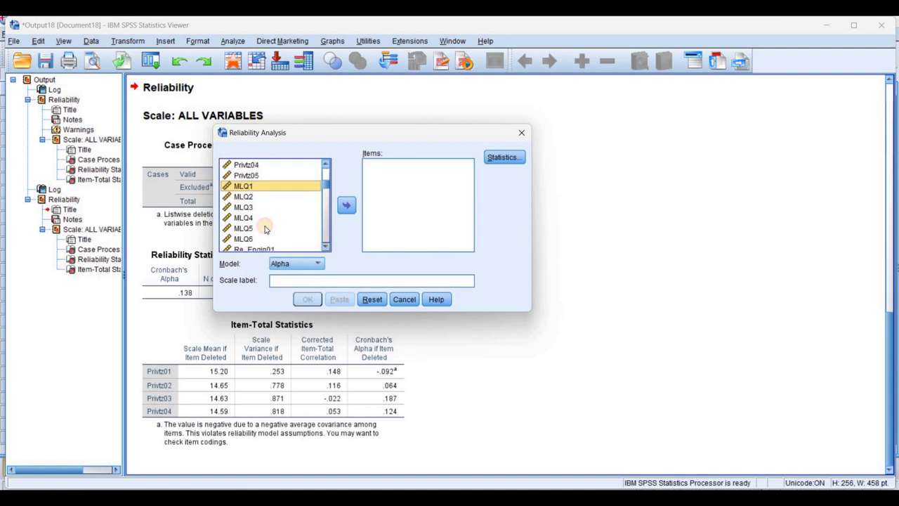
pyautogui.scroll(-1, 265, 229)
pyautogui.keyDown('shift'); pyautogui.click(265, 228); pyautogui.keyUp('shift')
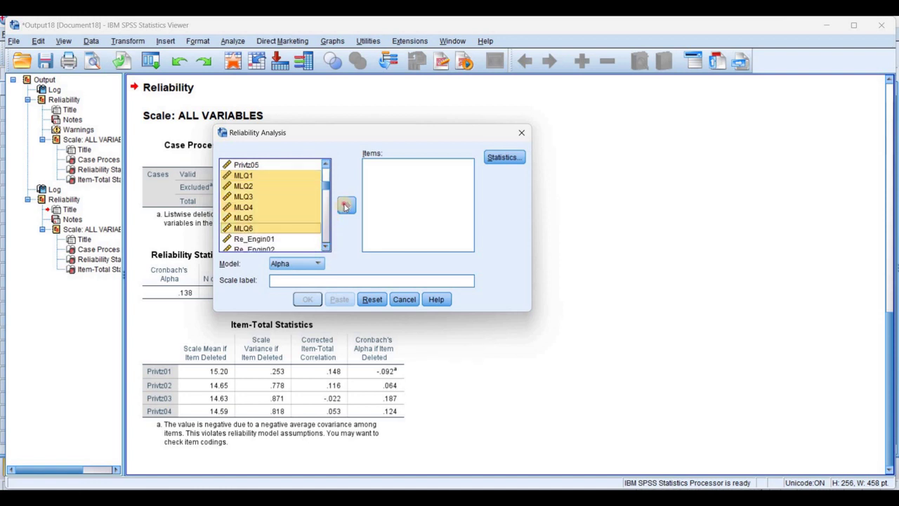
pyautogui.click(307, 301)
pyautogui.click(162, 323)
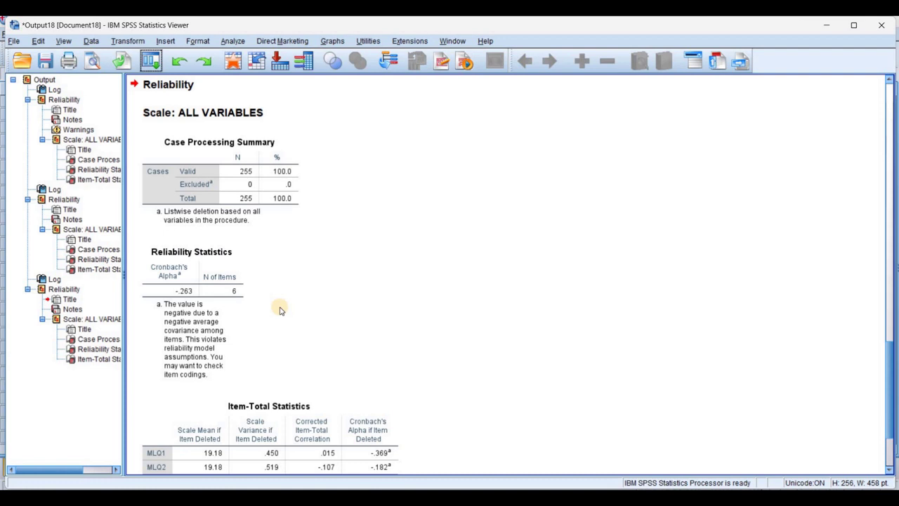
pyautogui.scroll(-3, 280, 309)
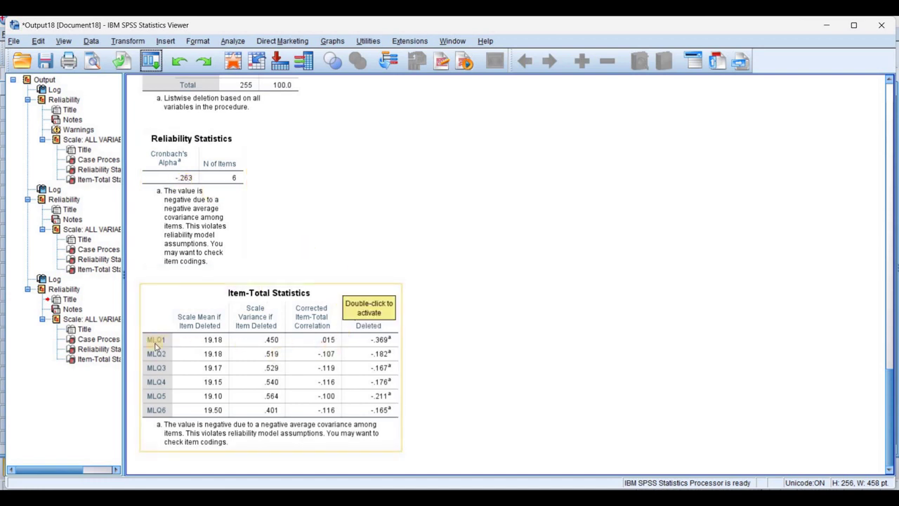
pyautogui.click(380, 341)
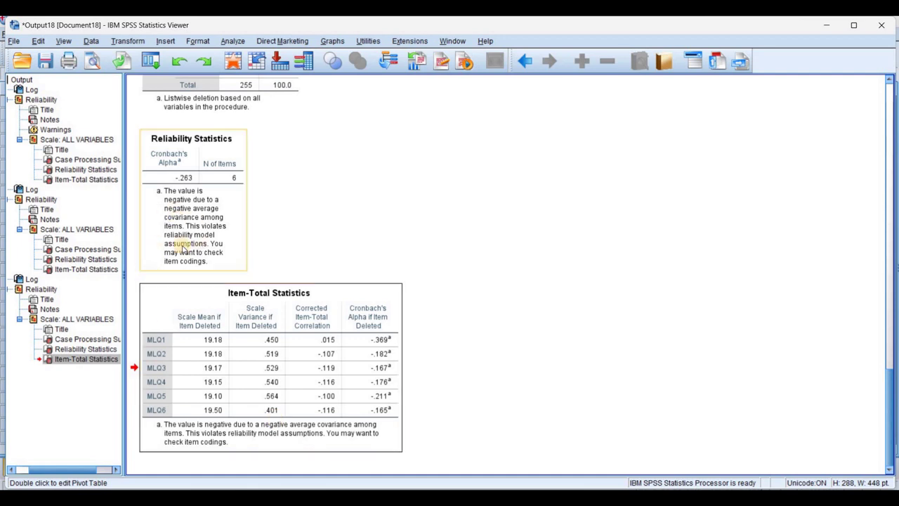
# - Recall the Reliability Analysis and remove all the MLQ items from it
pyautogui.click(151, 62)
pyautogui.press('Return')
pyautogui.click(387, 208)
pyautogui.hotkey('ctrl', 'a')
pyautogui.click(346, 205)
# - Add LCS01 to LCS08 as the scale items and run the Reliability Analysis
pyautogui.scroll(-6, 328, 249)
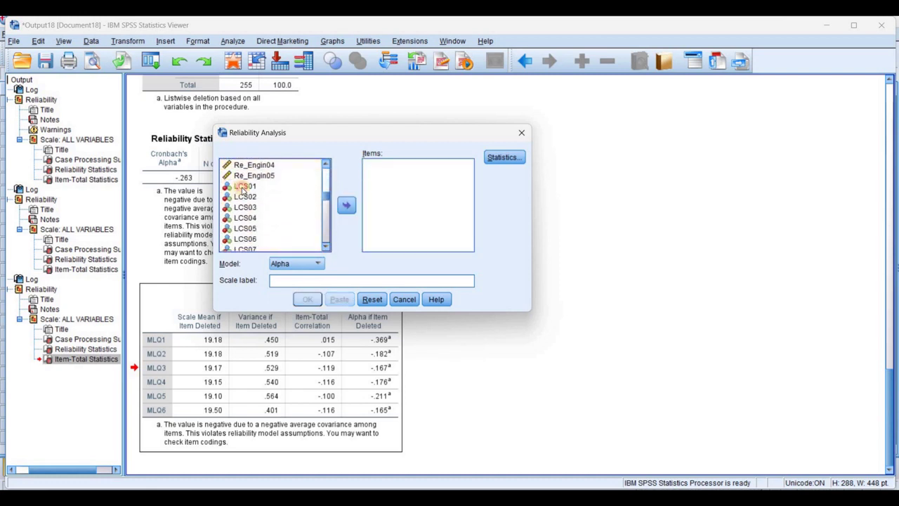
pyautogui.click(242, 187)
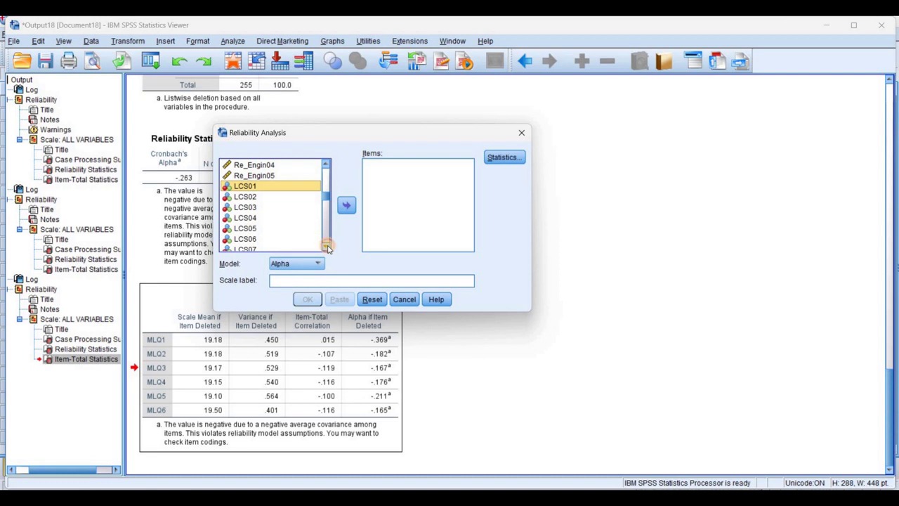
pyautogui.click(326, 246)
pyautogui.click(326, 246)
pyautogui.keyDown('shift'); pyautogui.click(274, 239); pyautogui.keyUp('shift')
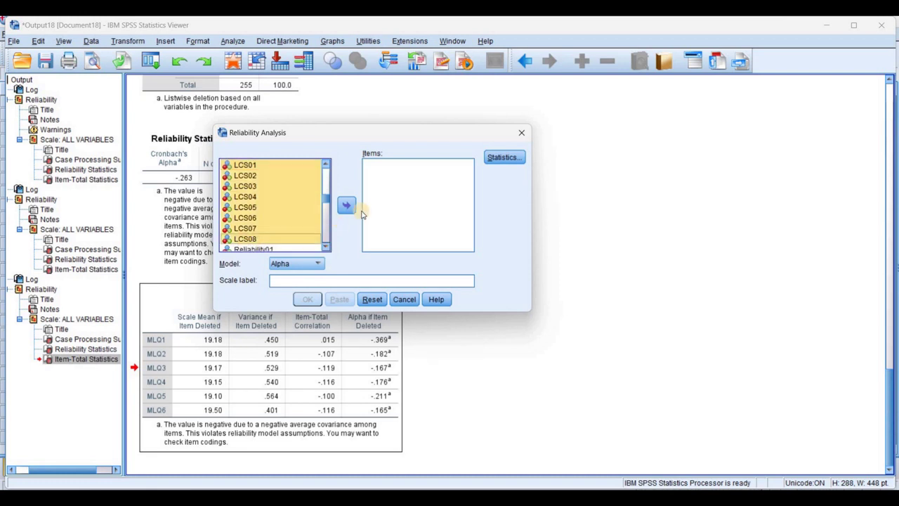
pyautogui.click(346, 205)
pyautogui.click(308, 299)
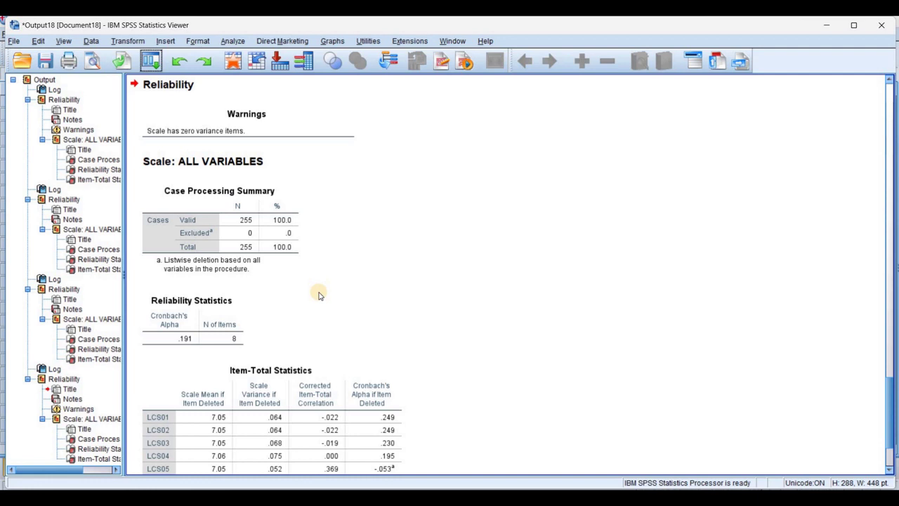
# - Check Cronbach's alpha and the item-total statistics for LCS01 to LCS08, especially the alpha if LCS01 is deleted
pyautogui.scroll(-3, 318, 296)
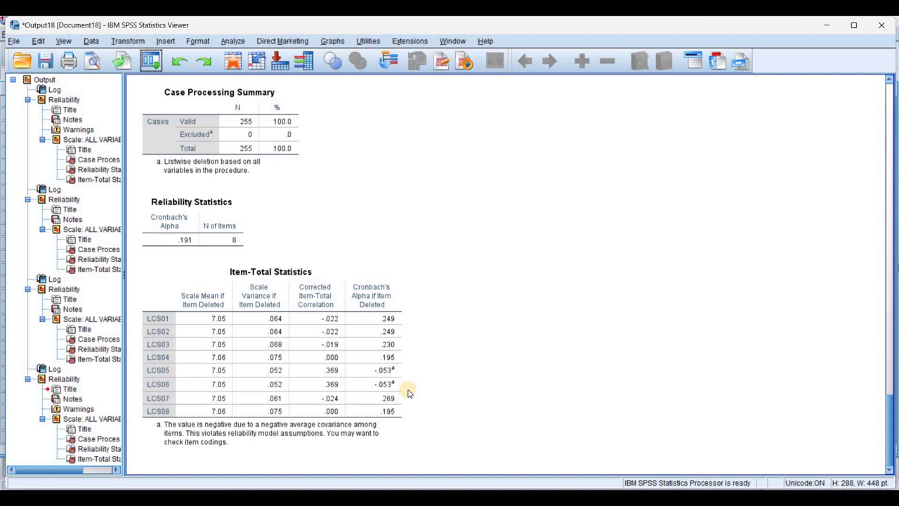
pyautogui.click(157, 321)
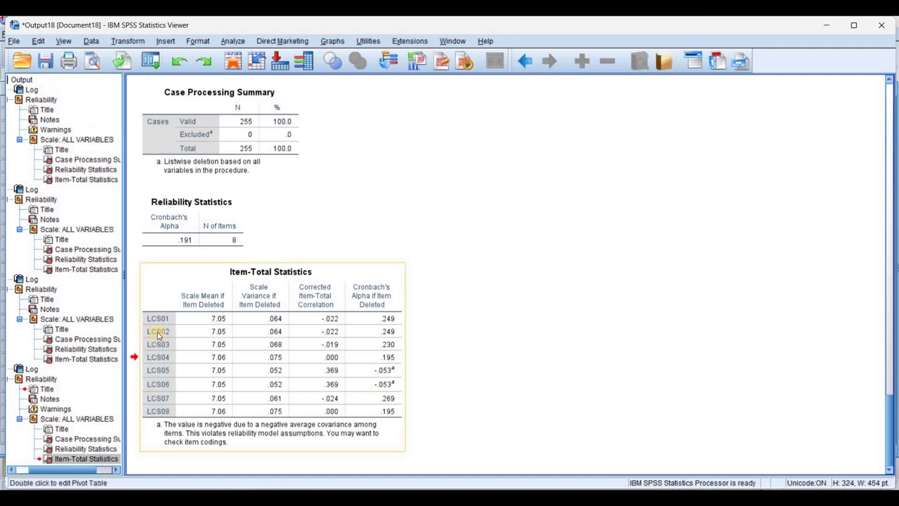
pyautogui.doubleClick(390, 320)
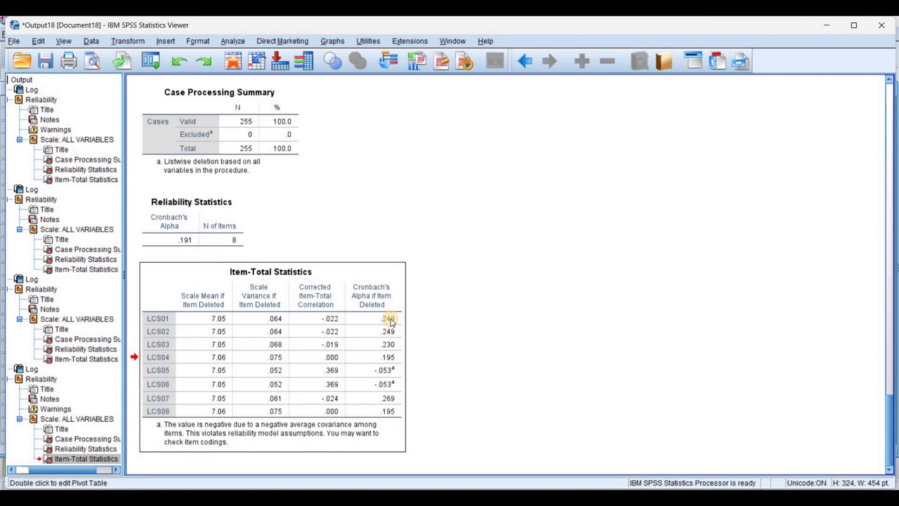
# - Recall the Reliability Analysis, remove LCS01 from its items and run it on LCS02 to LCS08
pyautogui.click(151, 62)
pyautogui.press('Return')
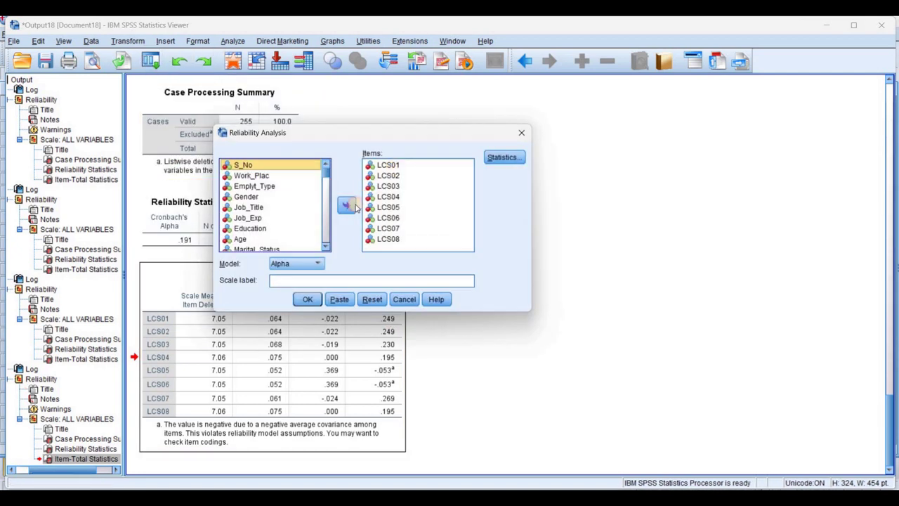
pyautogui.click(346, 205)
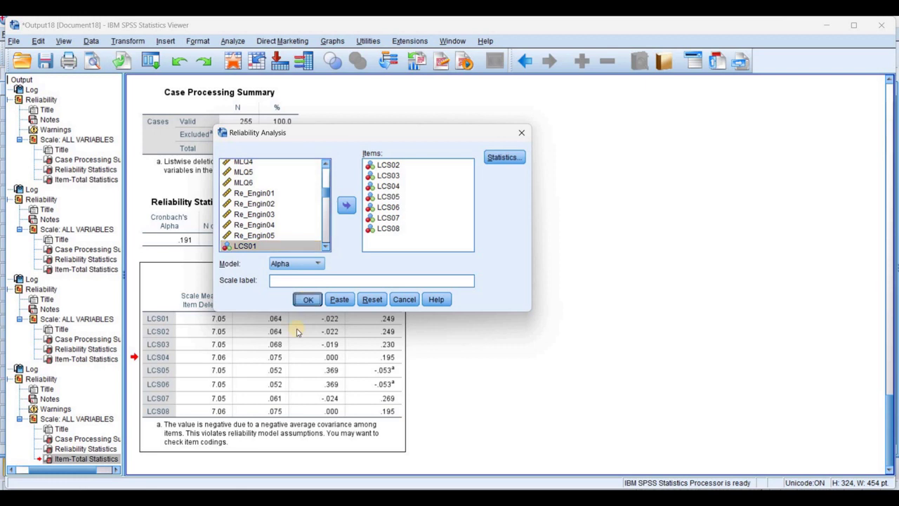
pyautogui.click(307, 300)
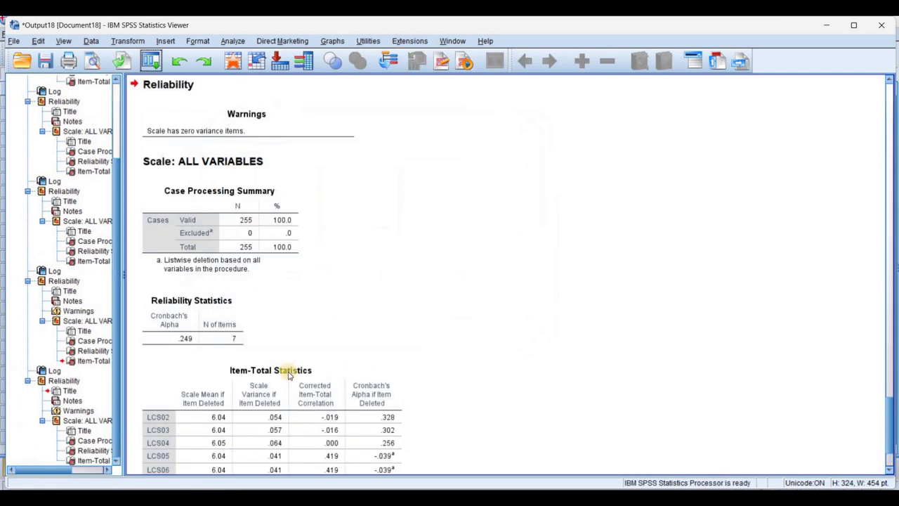
# - Examine Cronbach's alpha and the item-total statistics for the scale without LCS01
pyautogui.scroll(-3, 409, 345)
pyautogui.click(202, 337)
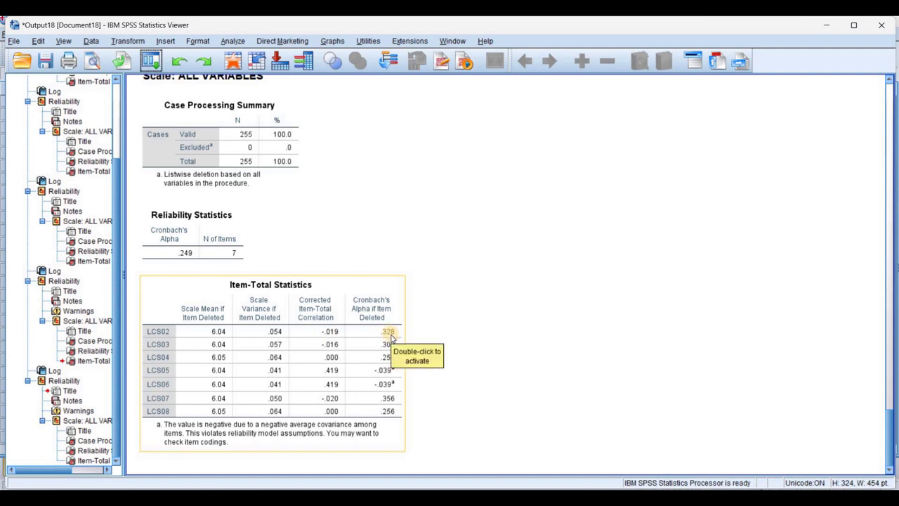
pyautogui.click(161, 374)
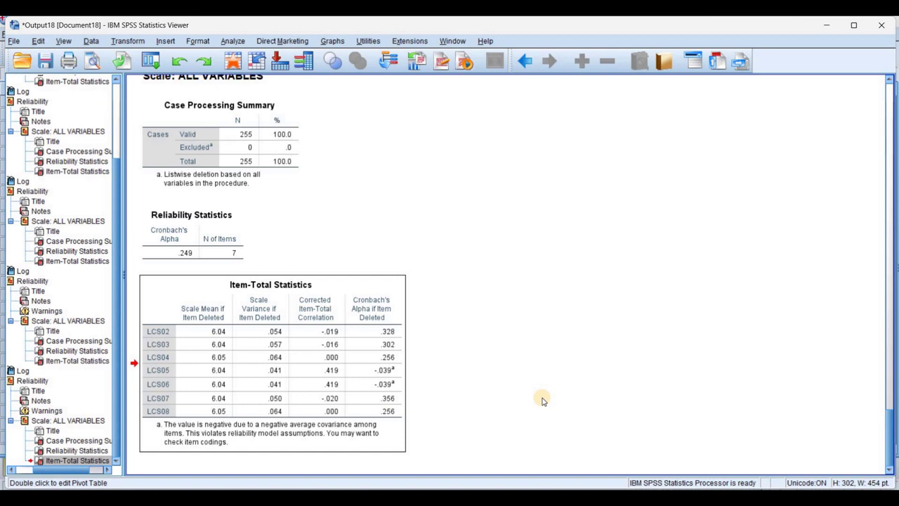
pyautogui.click(152, 61)
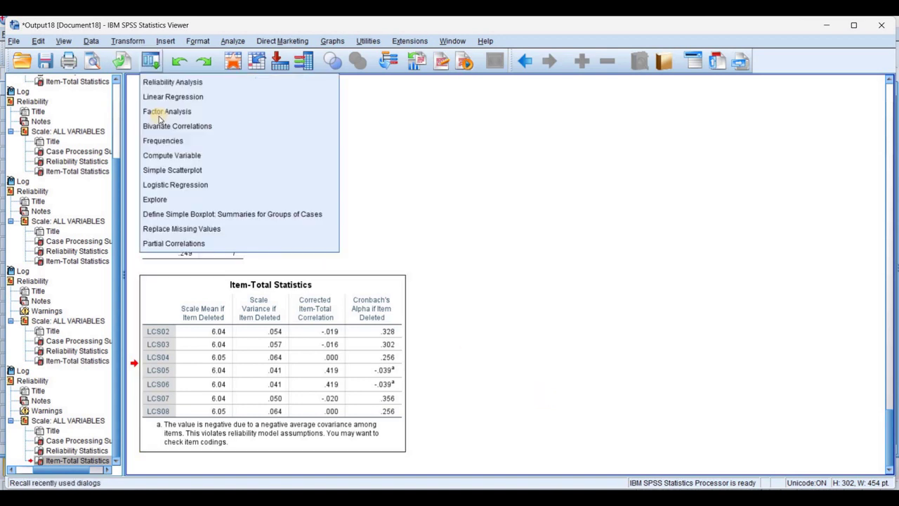
pyautogui.click(457, 202)
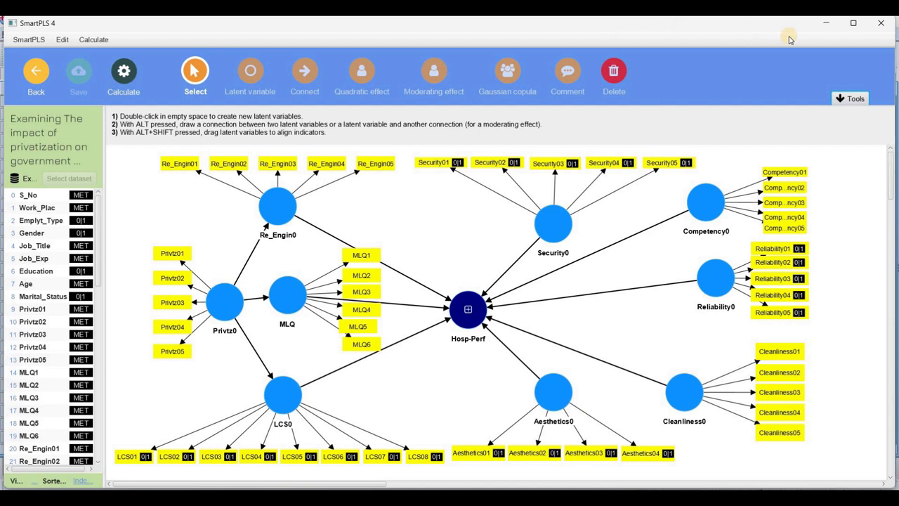
# - Switch to SmartPLS, maximize the window and inspect the Security, Reliability, Aesthetics, LCS and Privtz indicators in the path model
pyautogui.click(853, 24)
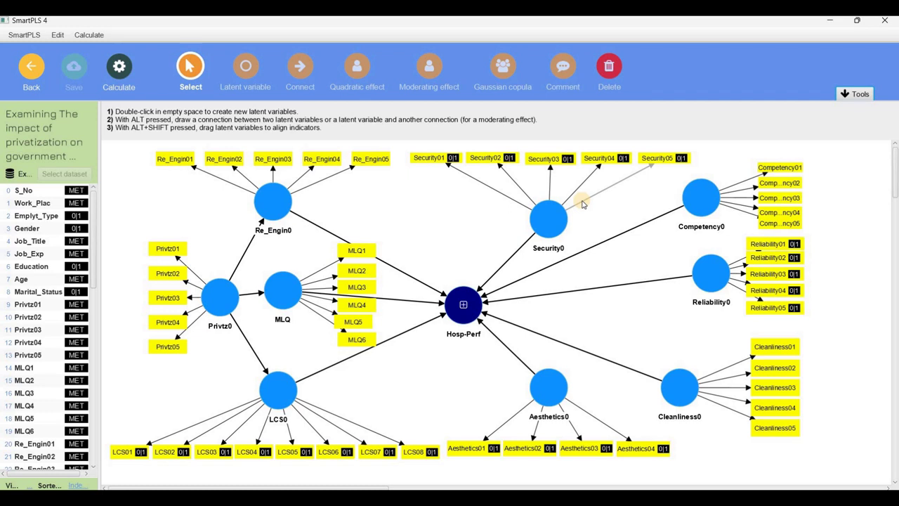
pyautogui.click(491, 293)
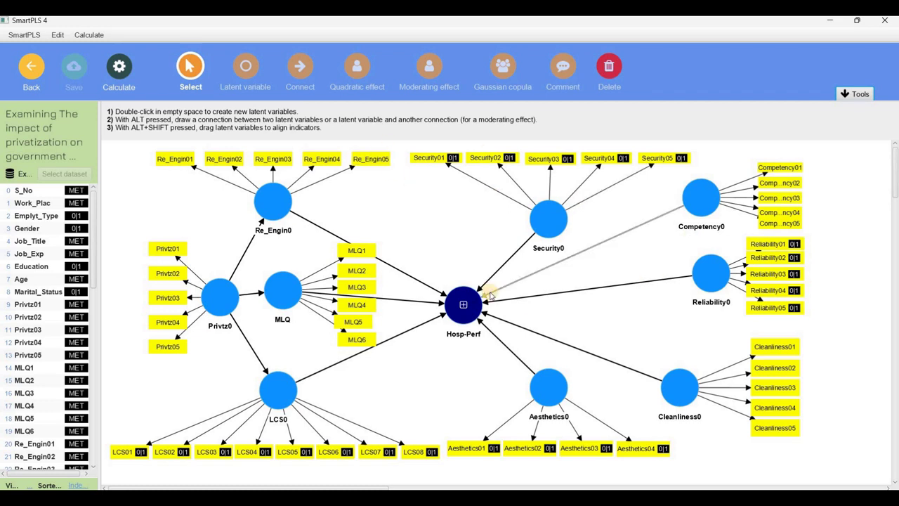
pyautogui.click(435, 158)
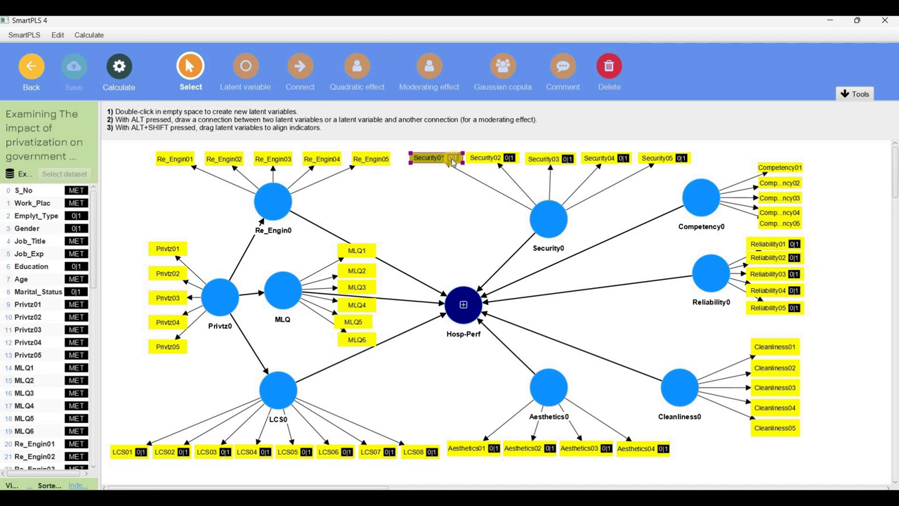
pyautogui.click(369, 160)
pyautogui.click(417, 158)
pyautogui.click(377, 160)
pyautogui.click(787, 247)
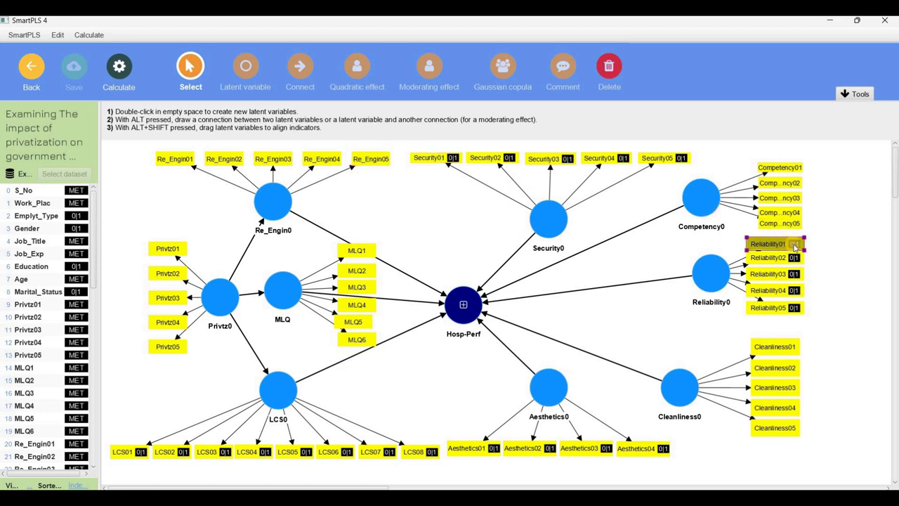
pyautogui.click(685, 380)
pyautogui.click(583, 448)
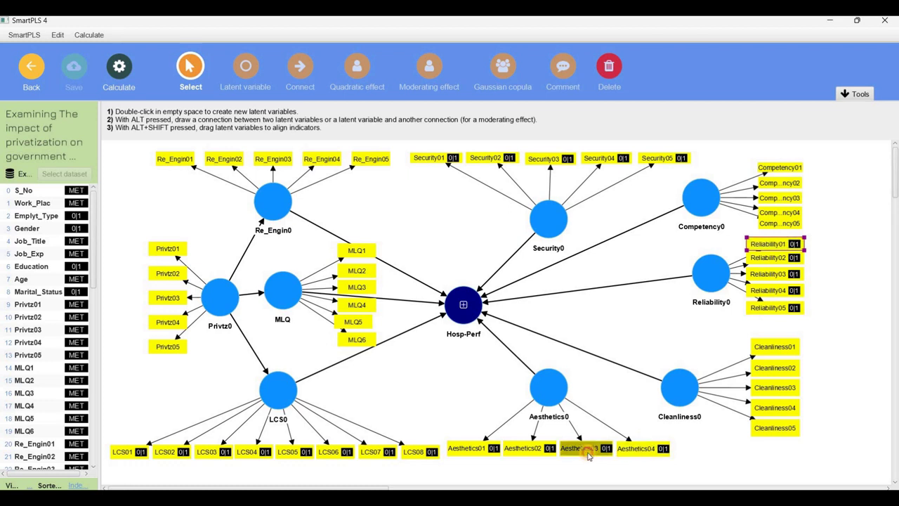
pyautogui.click(418, 452)
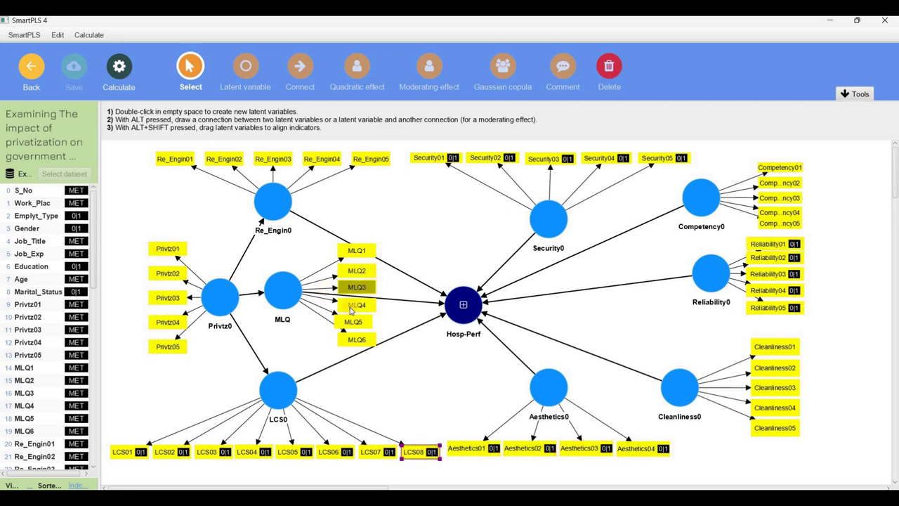
pyautogui.click(176, 249)
pyautogui.click(172, 272)
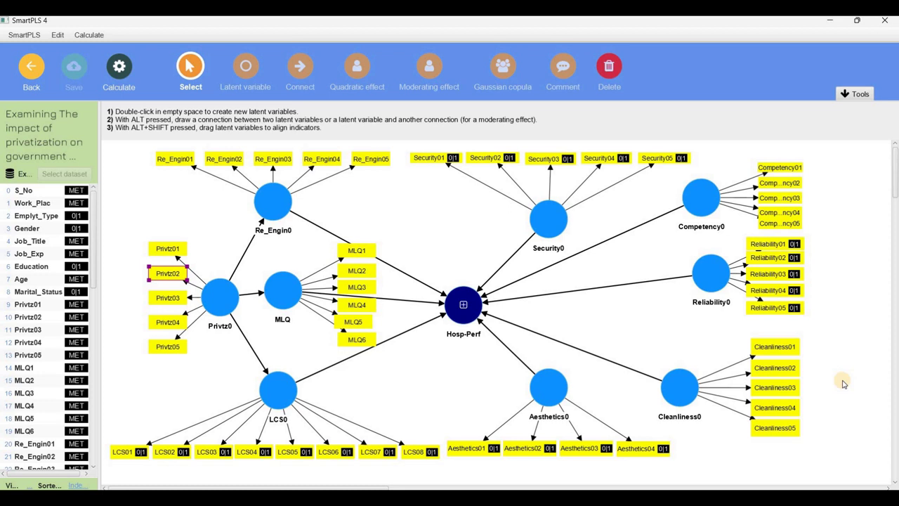
# - Run the PLS-SEM algorithm on the model with the Path weighting scheme, standardized results and default initial weights
pyautogui.click(116, 70)
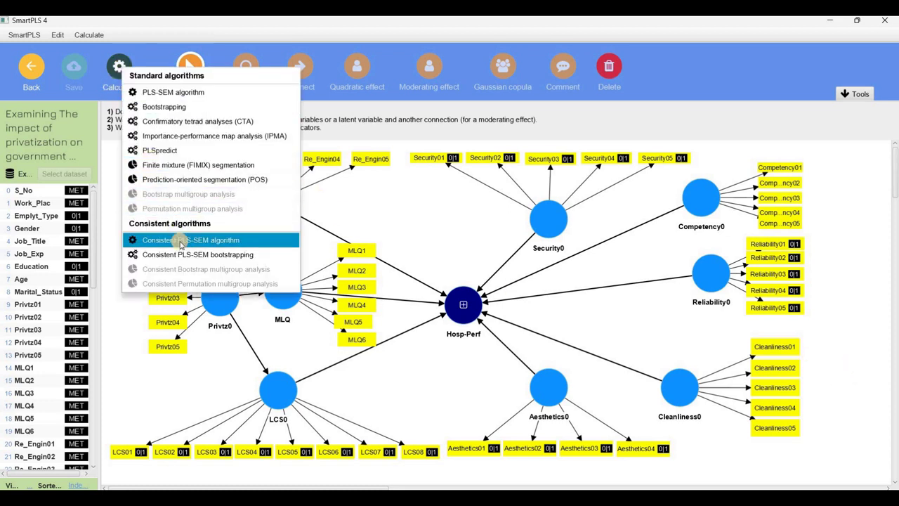
pyautogui.click(173, 94)
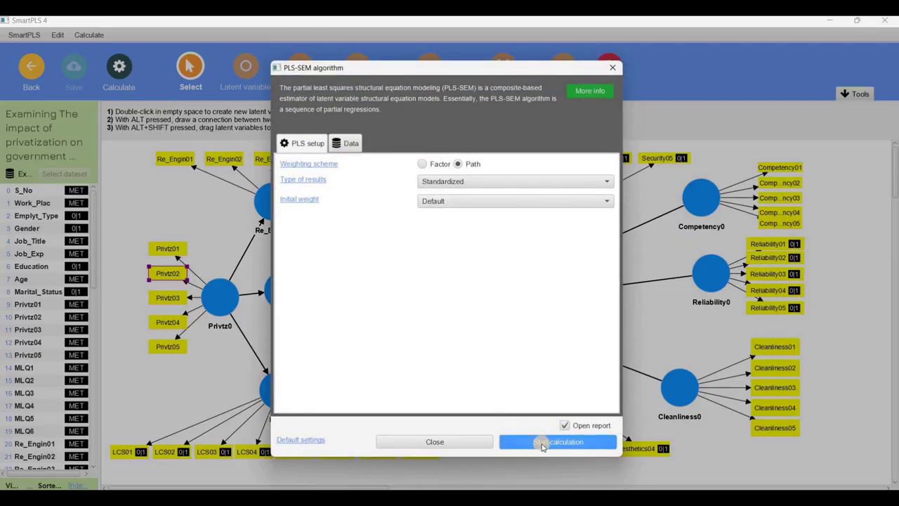
pyautogui.click(544, 445)
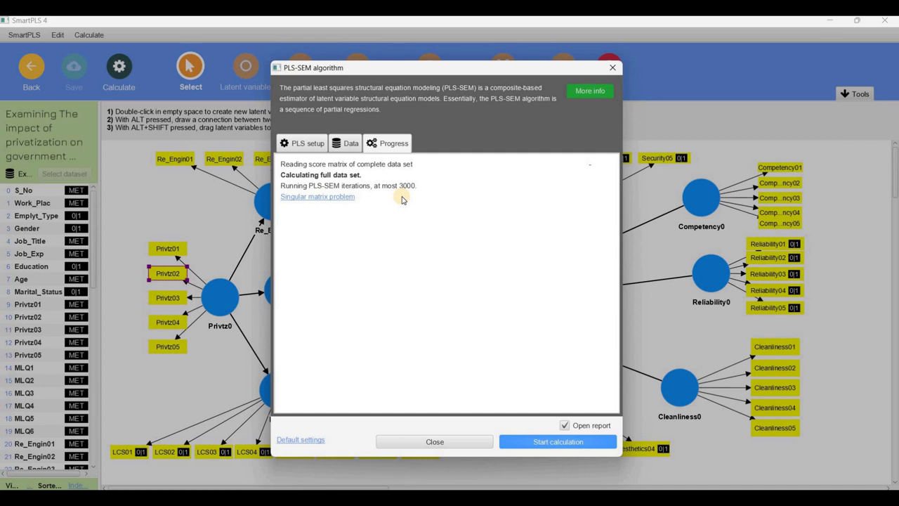
# - Read the explanation of the singular matrix problem and close the PLS-SEM algorithm dialog
pyautogui.click(344, 199)
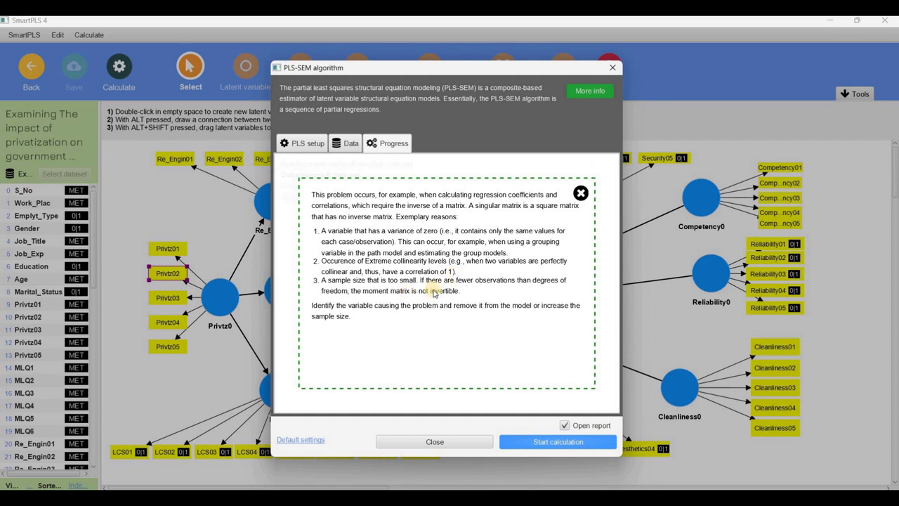
pyautogui.click(581, 193)
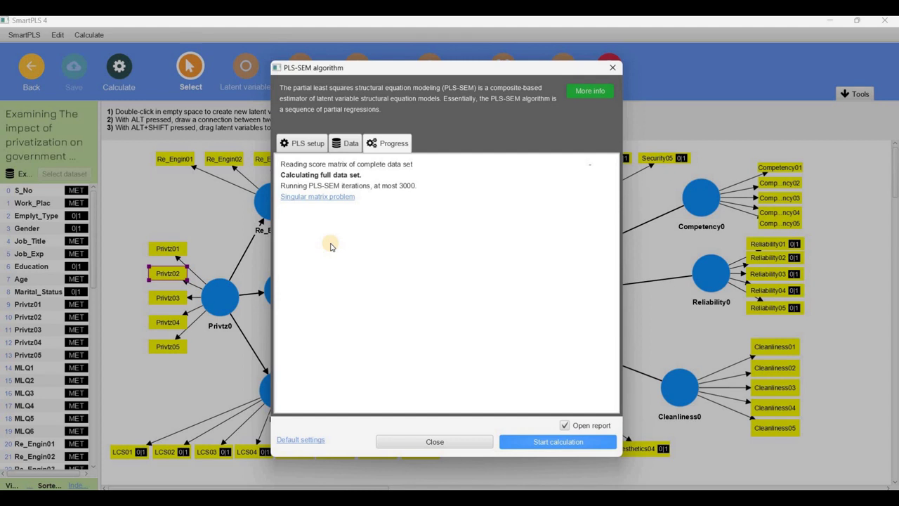
pyautogui.click(464, 442)
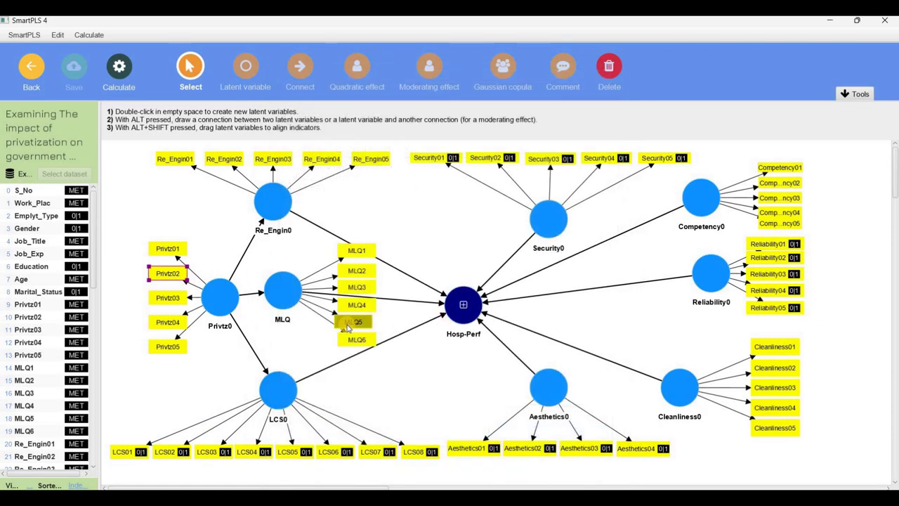